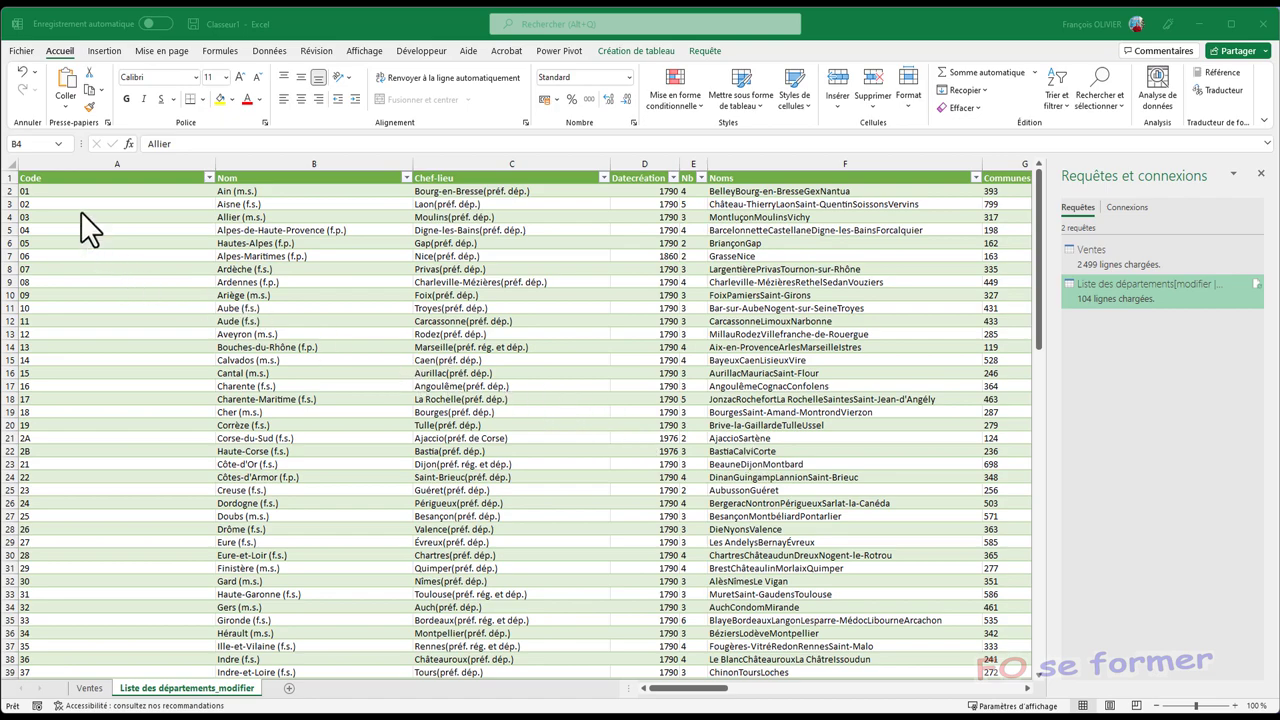
# - Open the Liste des départements query in the Power Query Editor via Modifier
pyautogui.click(12, 178)
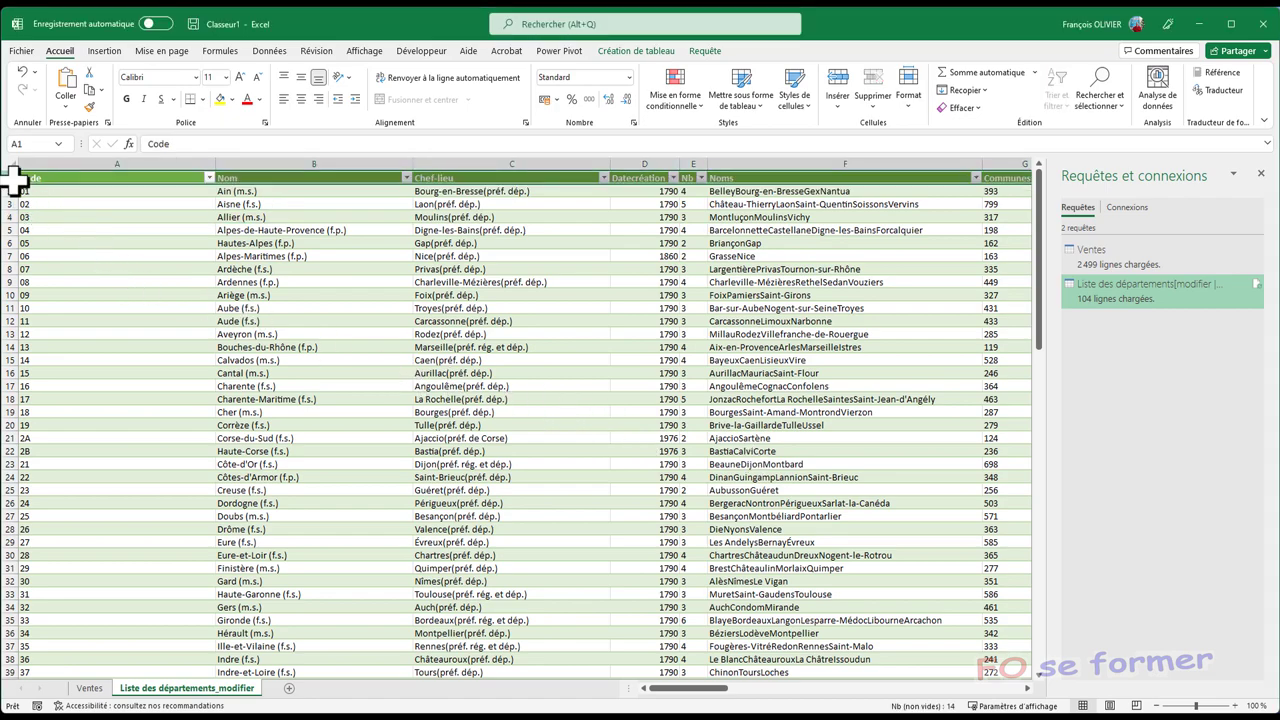
pyautogui.click(77, 245)
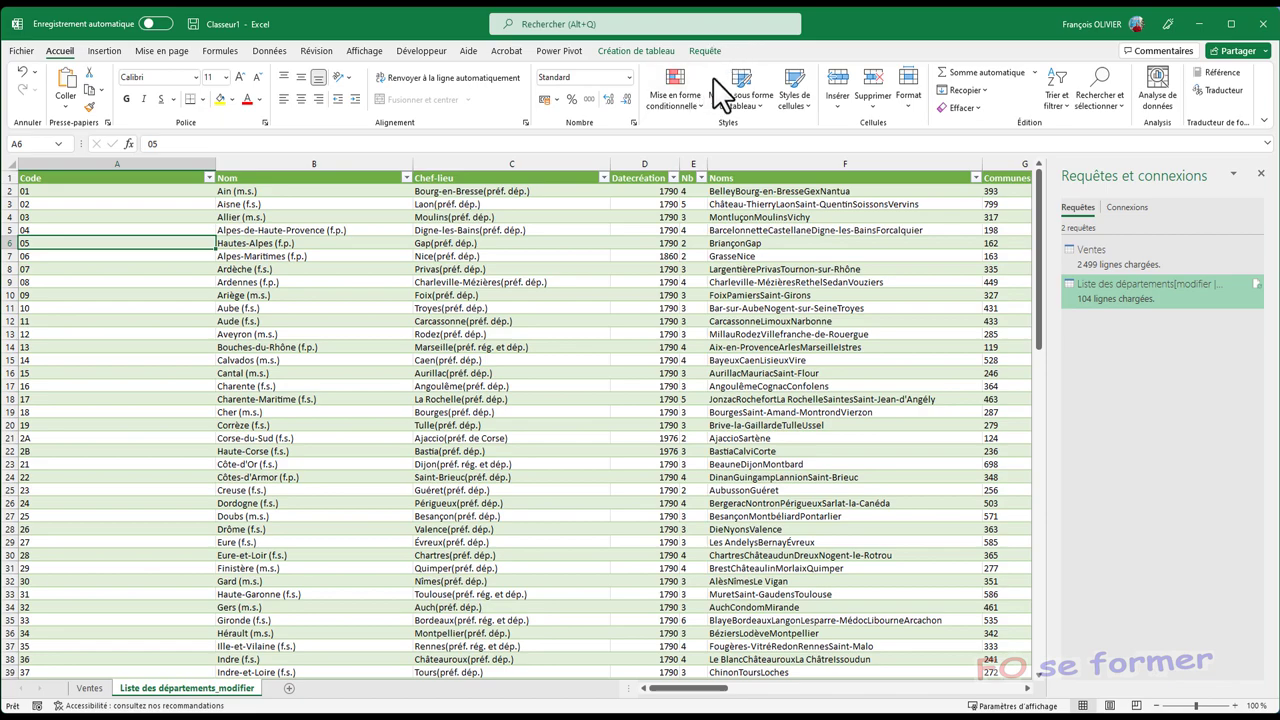
pyautogui.click(717, 47)
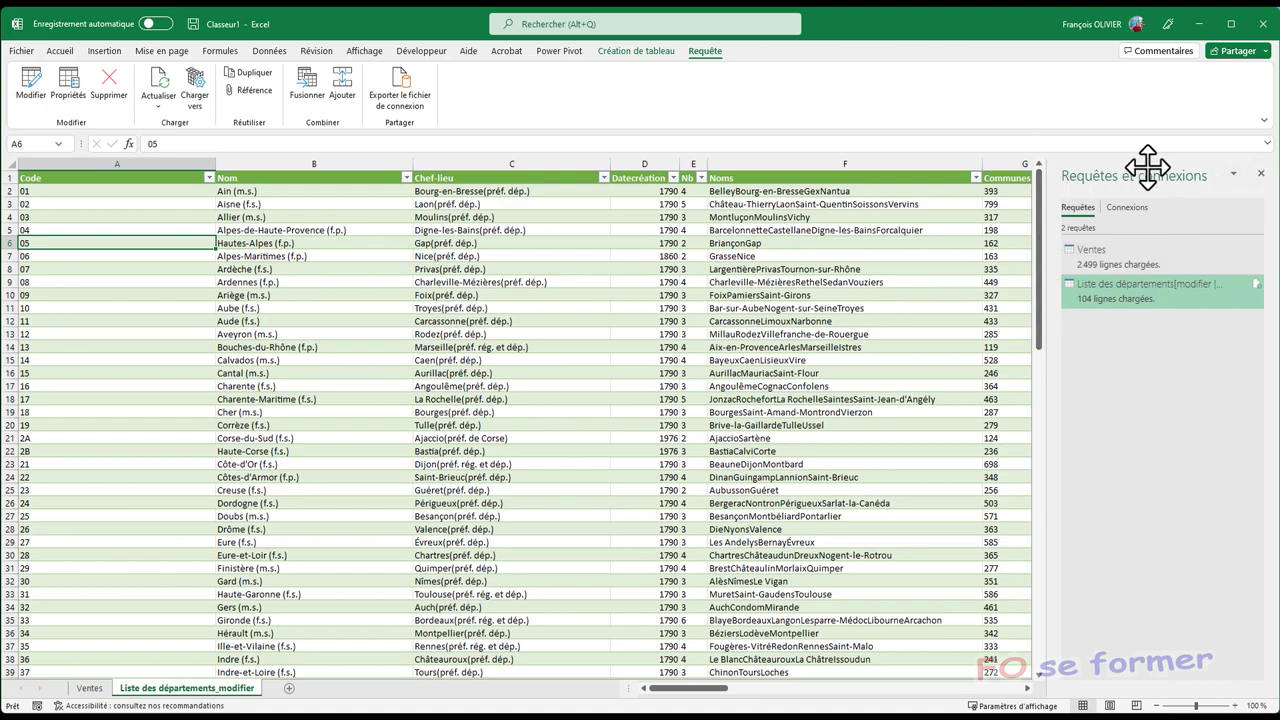
pyautogui.moveTo(1108, 286)
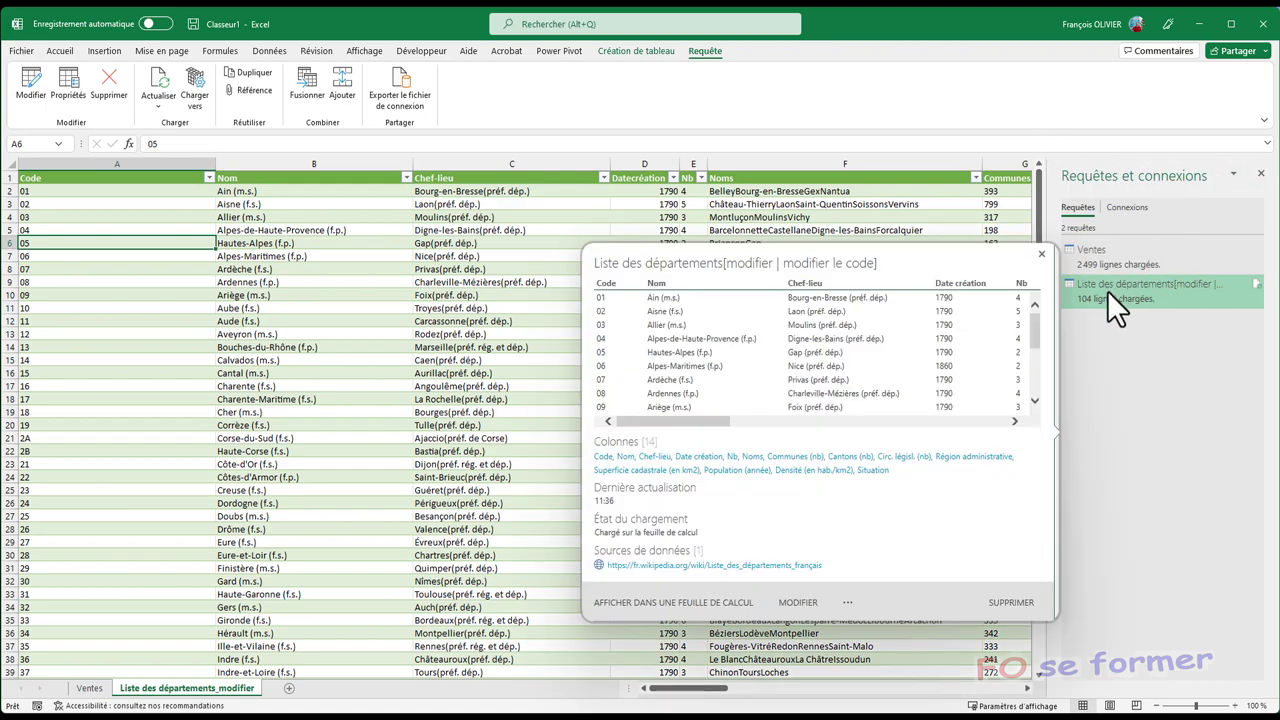
pyautogui.rightClick(1108, 291)
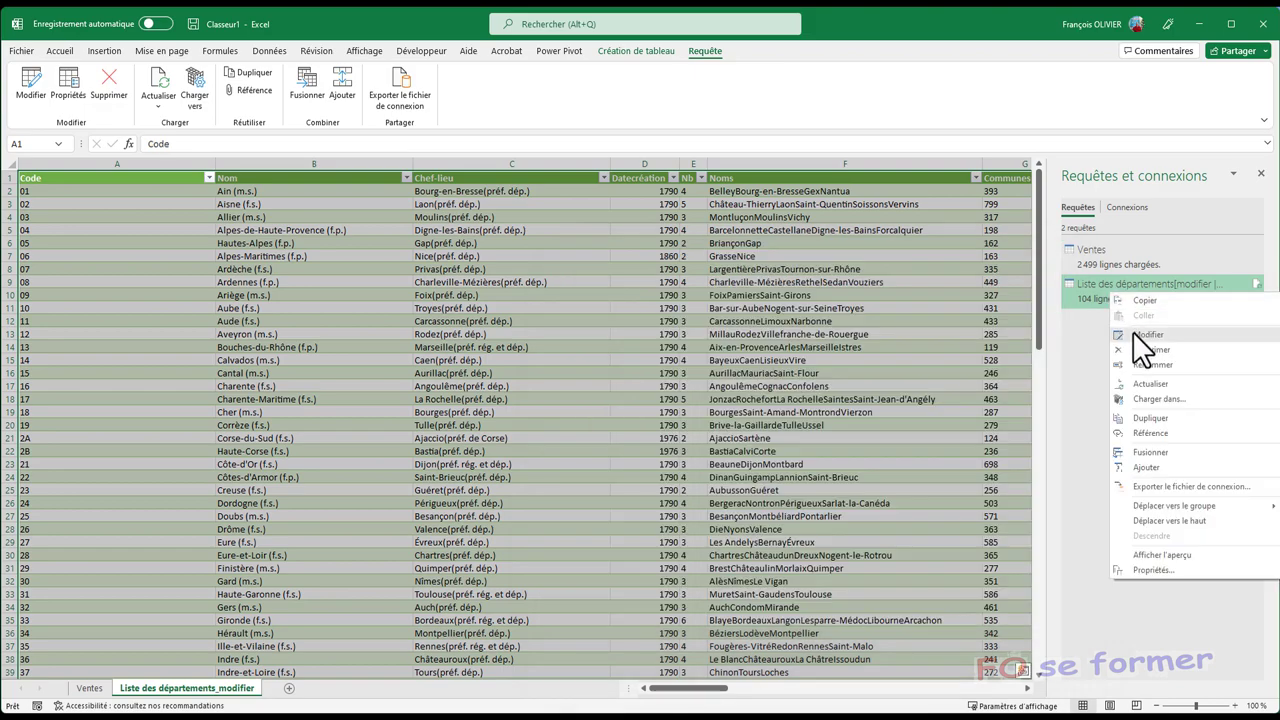
pyautogui.click(1132, 331)
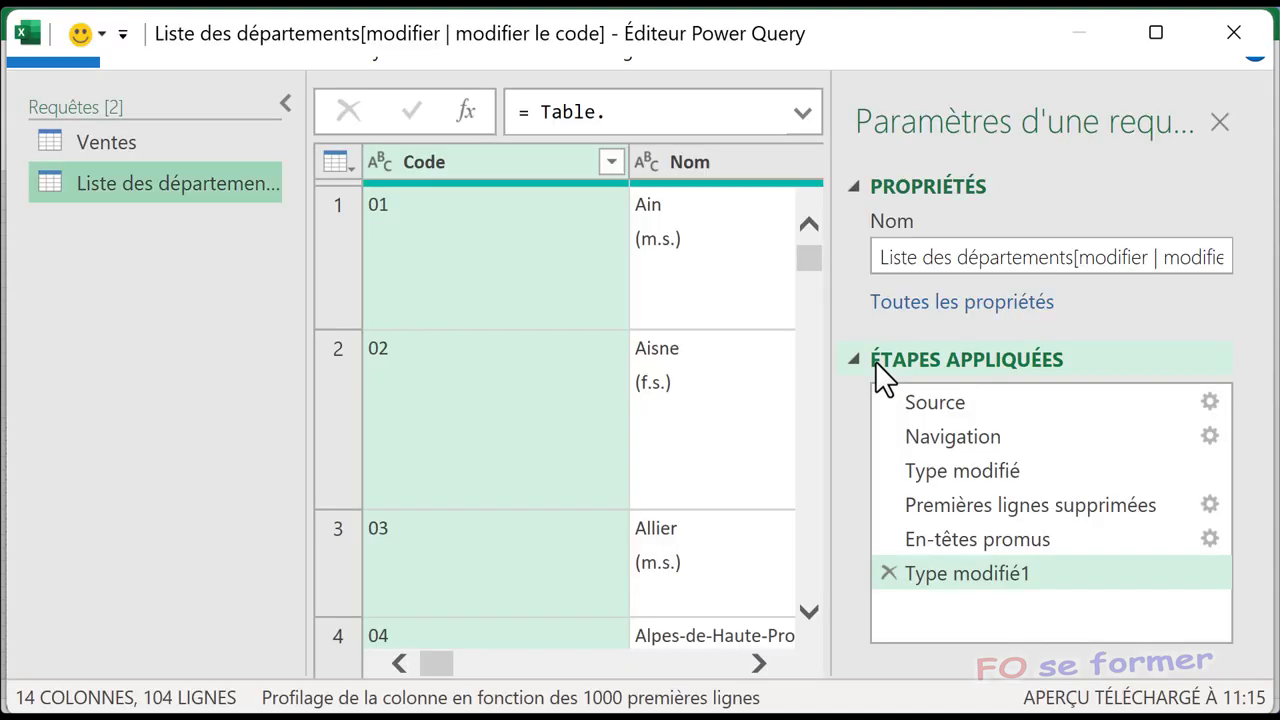
# - Delete the Chef-lieu column, leaving 13 columns, and bring back the Query Settings pane
pyautogui.click(1220, 124)
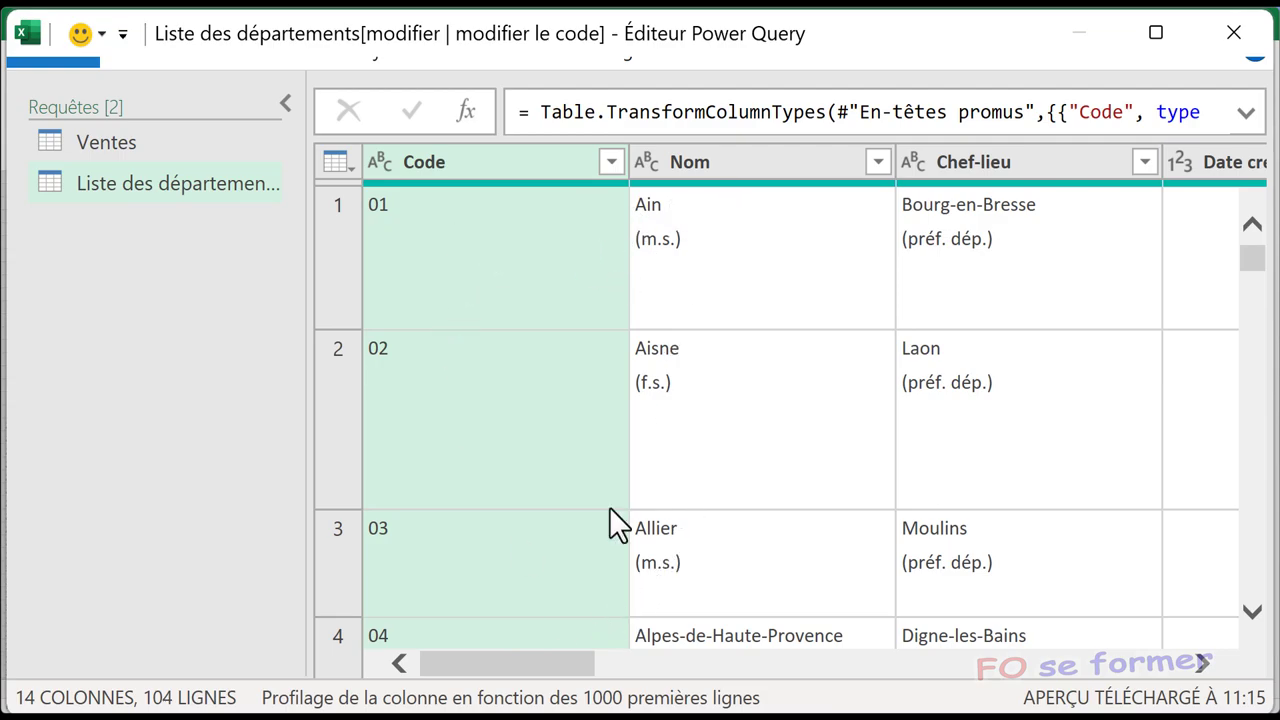
pyautogui.moveTo(562, 660); pyautogui.dragTo(622, 655)
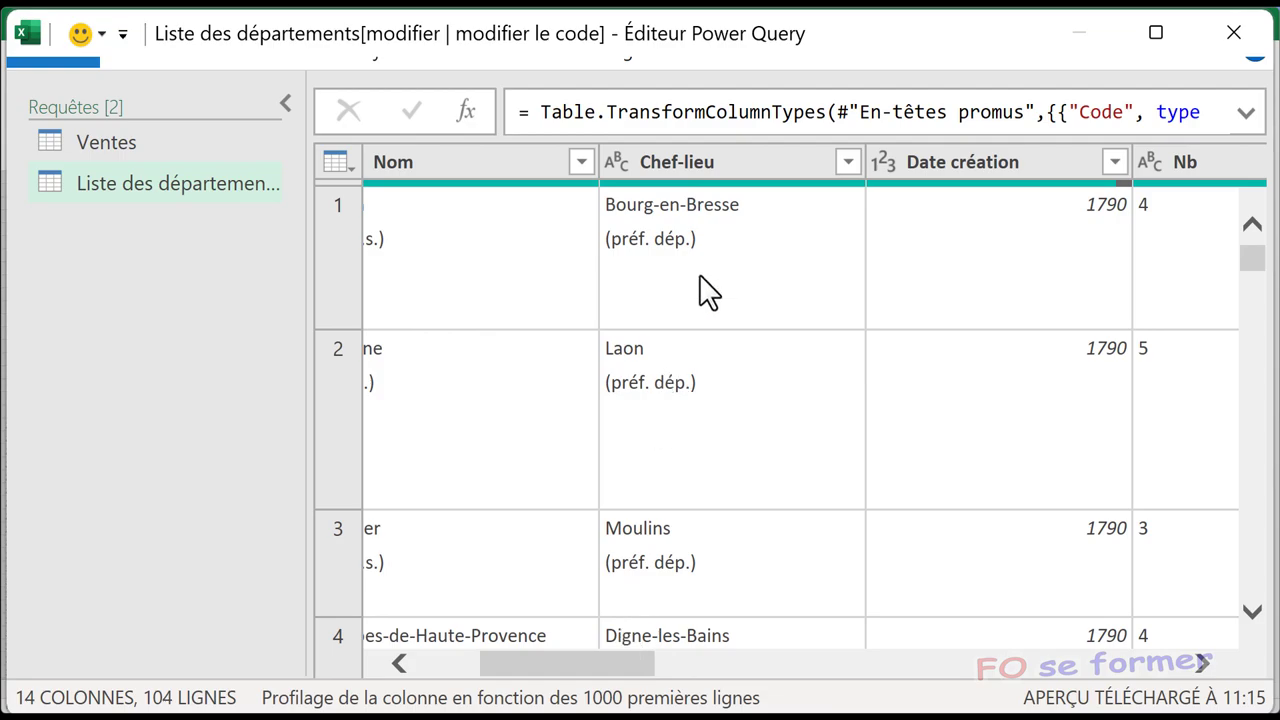
pyautogui.rightClick(730, 160)
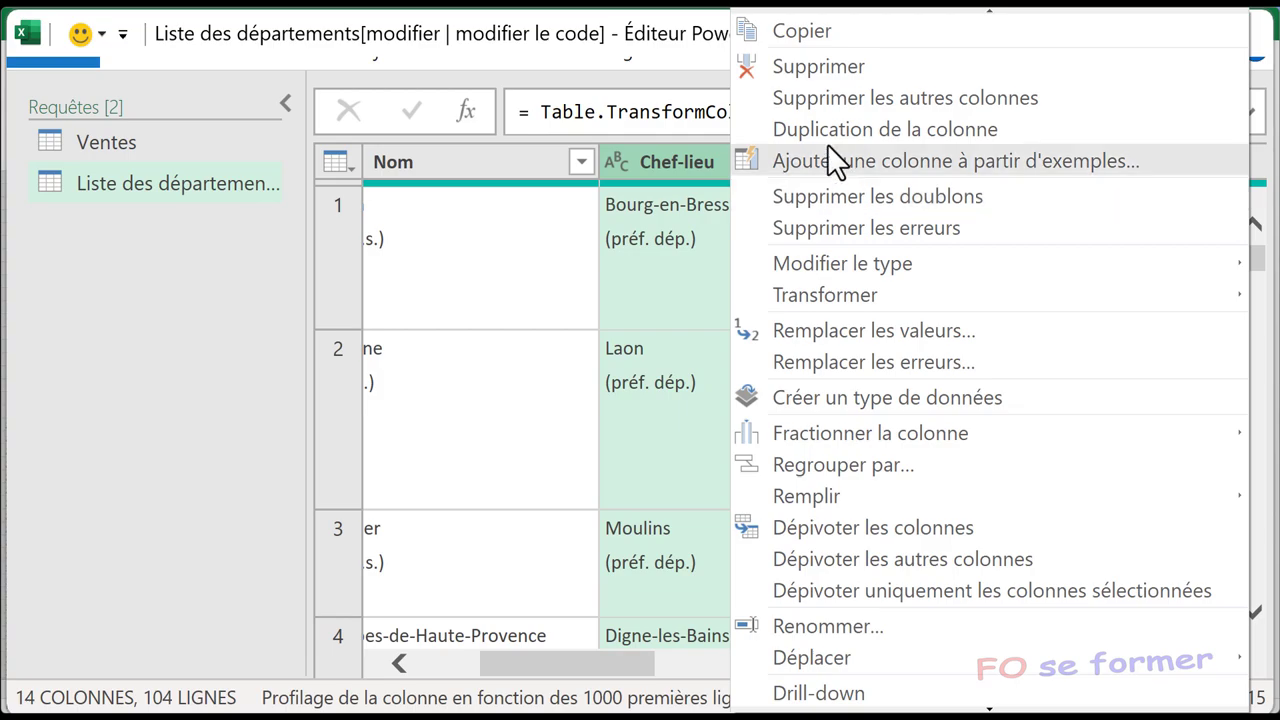
pyautogui.click(824, 70)
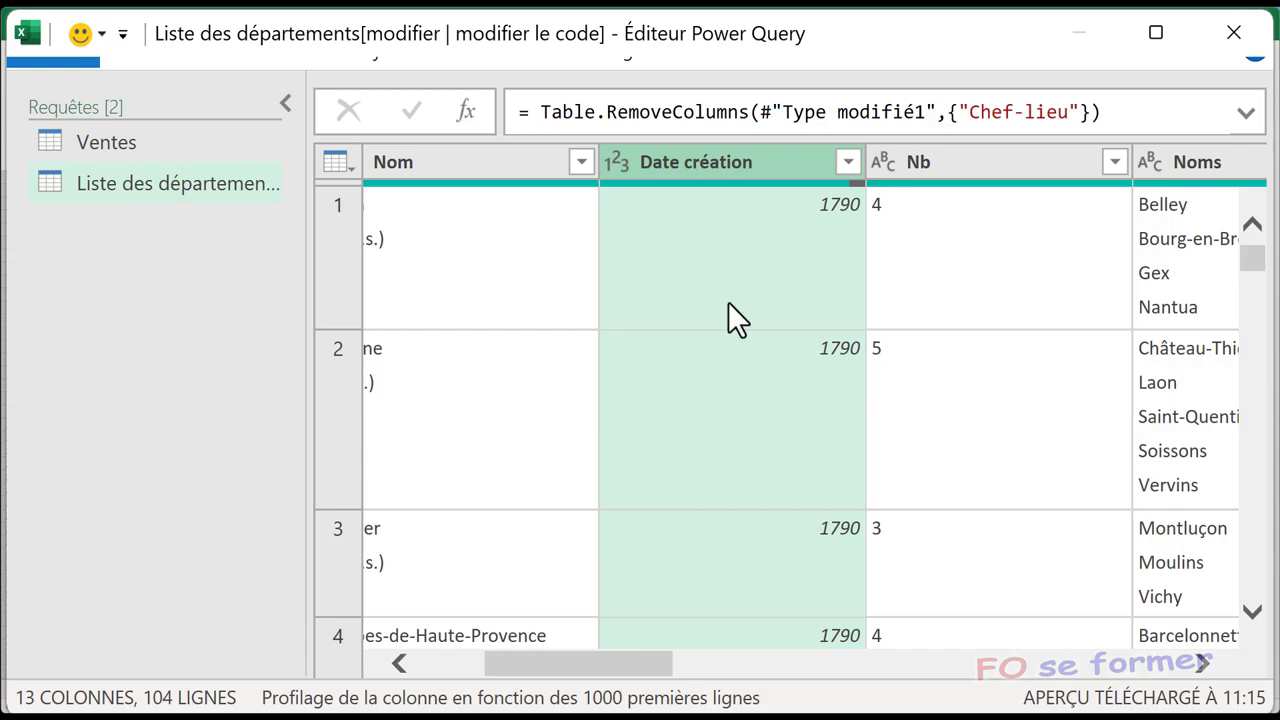
pyautogui.click(578, 65)
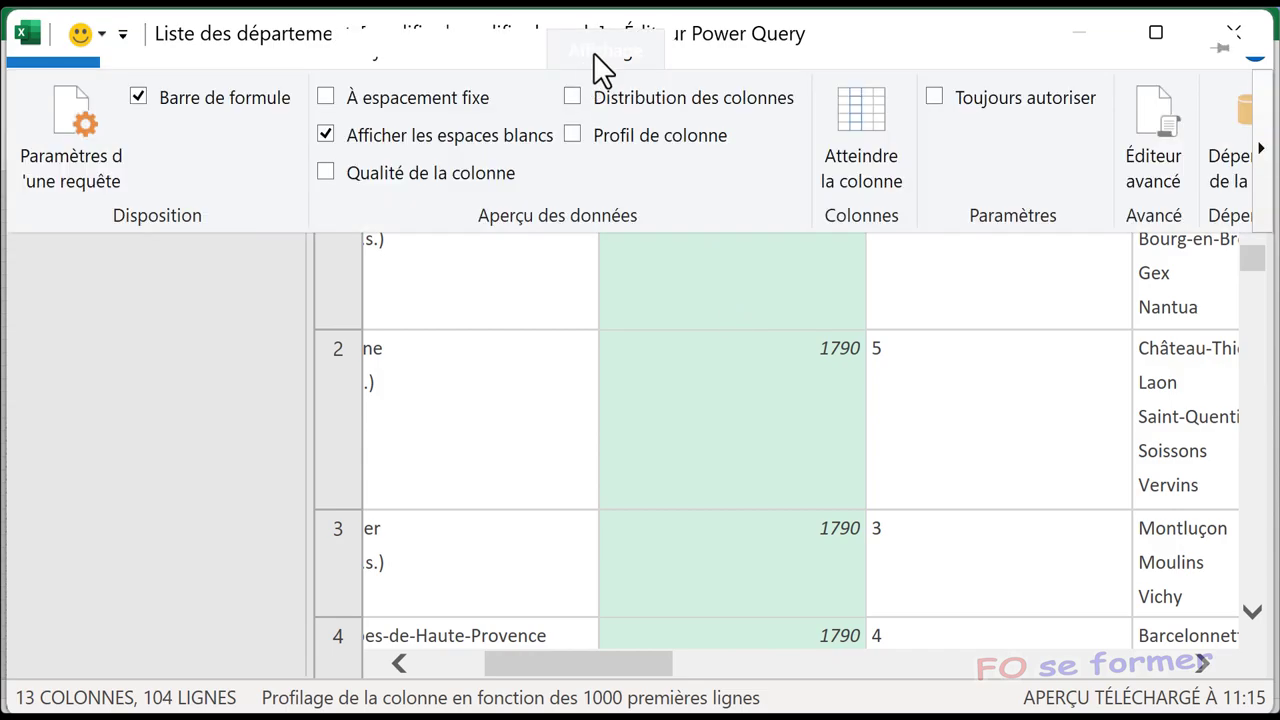
pyautogui.click(56, 133)
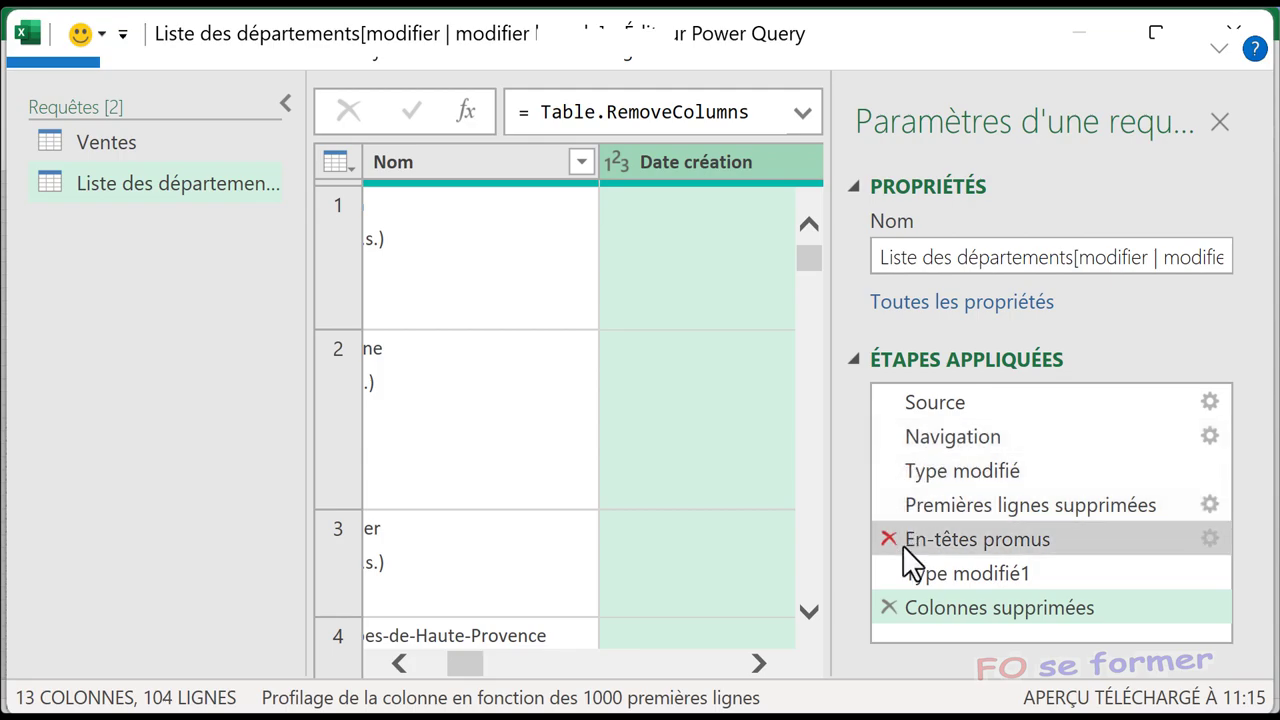
pyautogui.click(1208, 540)
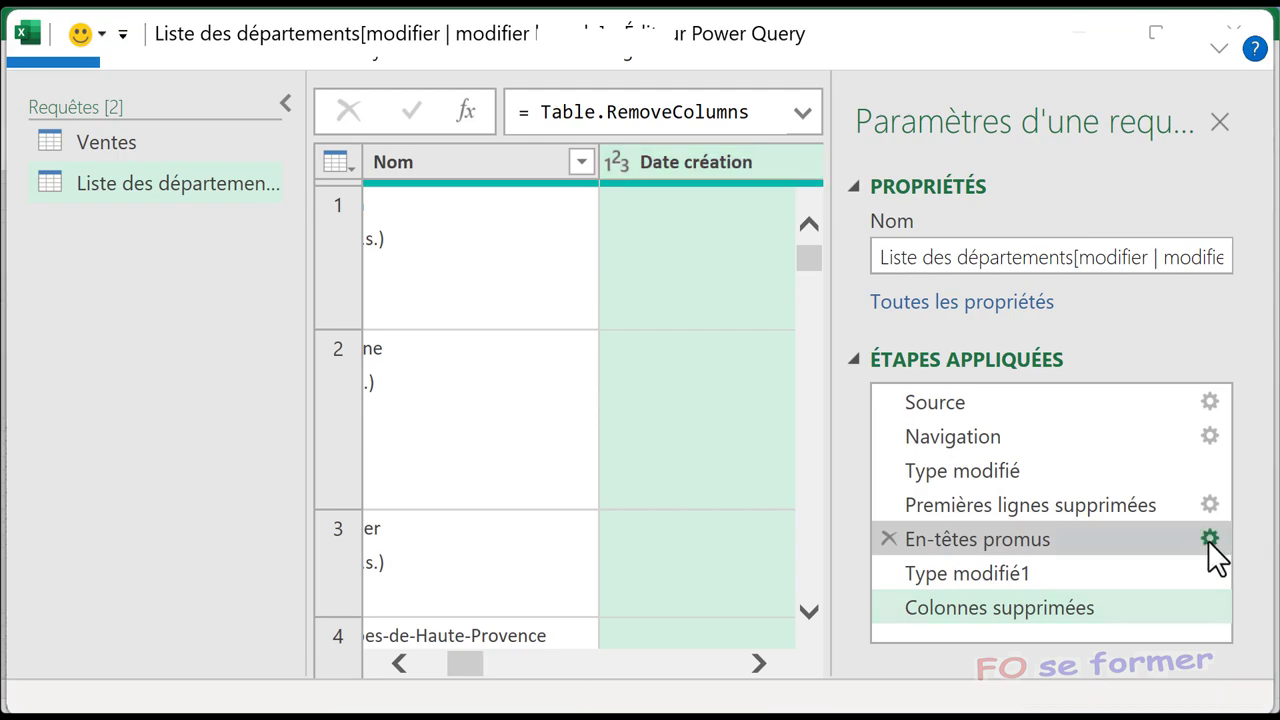
pyautogui.click(1208, 540)
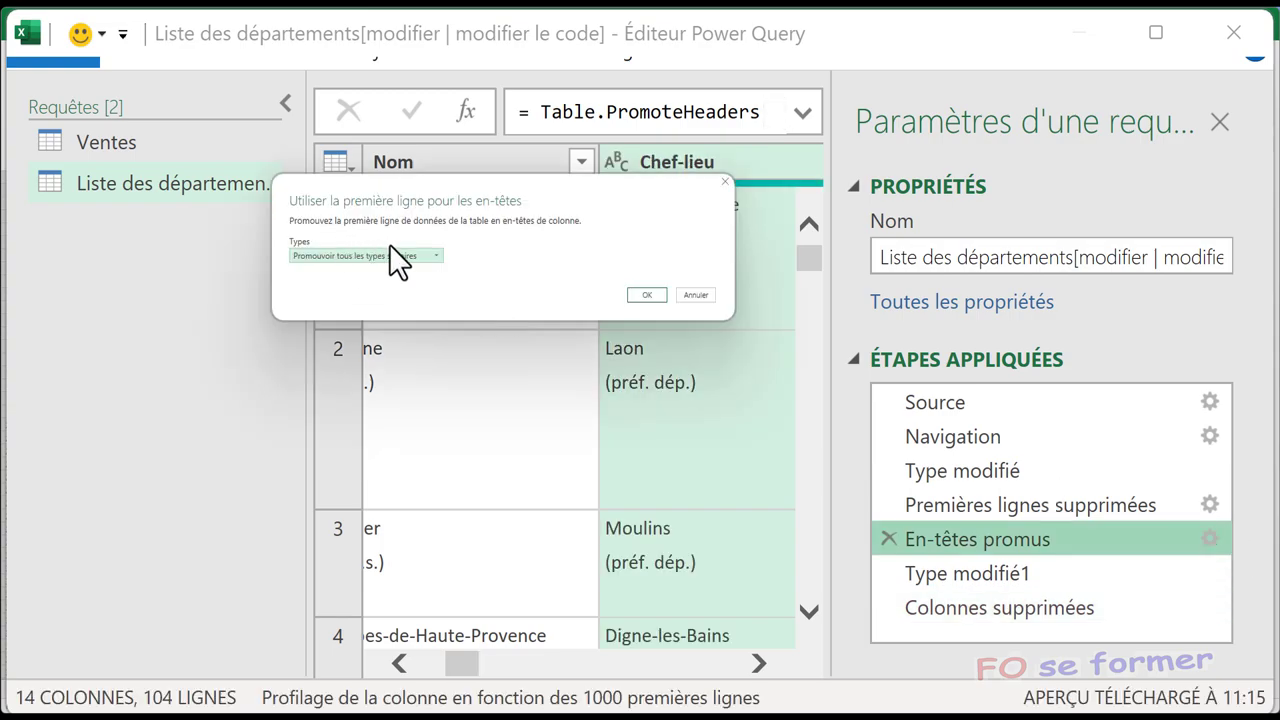
pyautogui.click(438, 257)
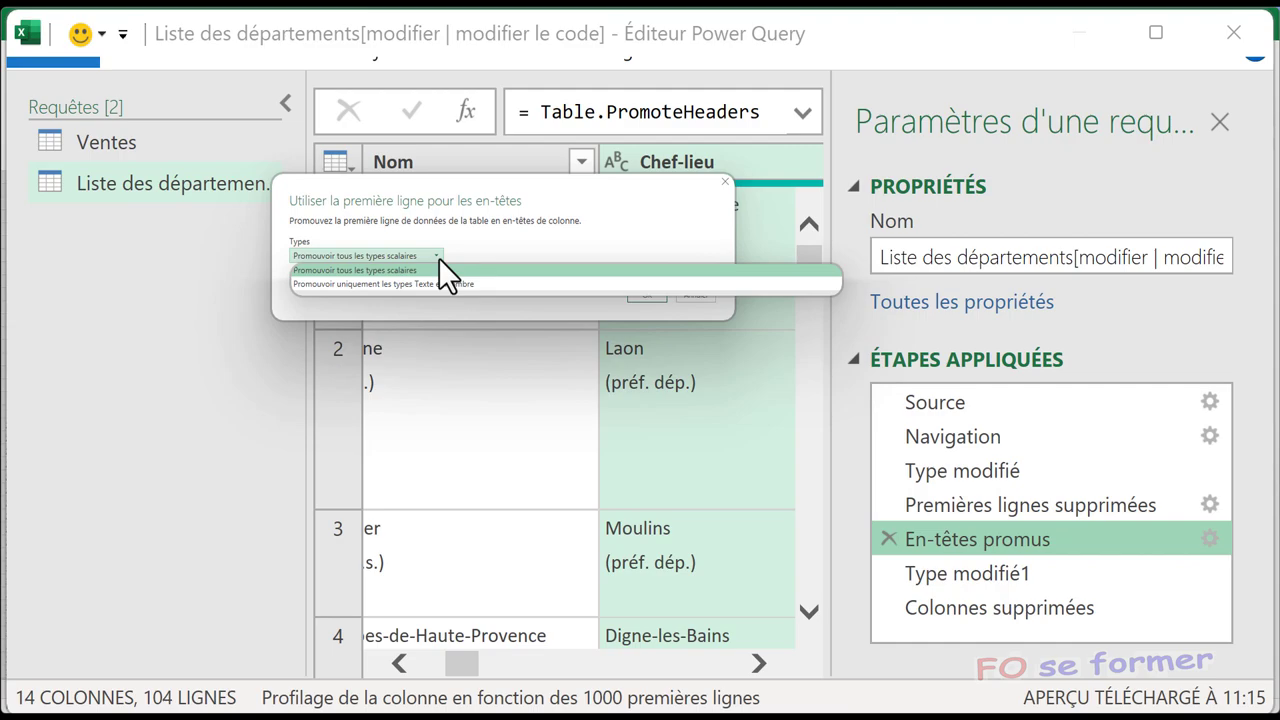
pyautogui.click(650, 270)
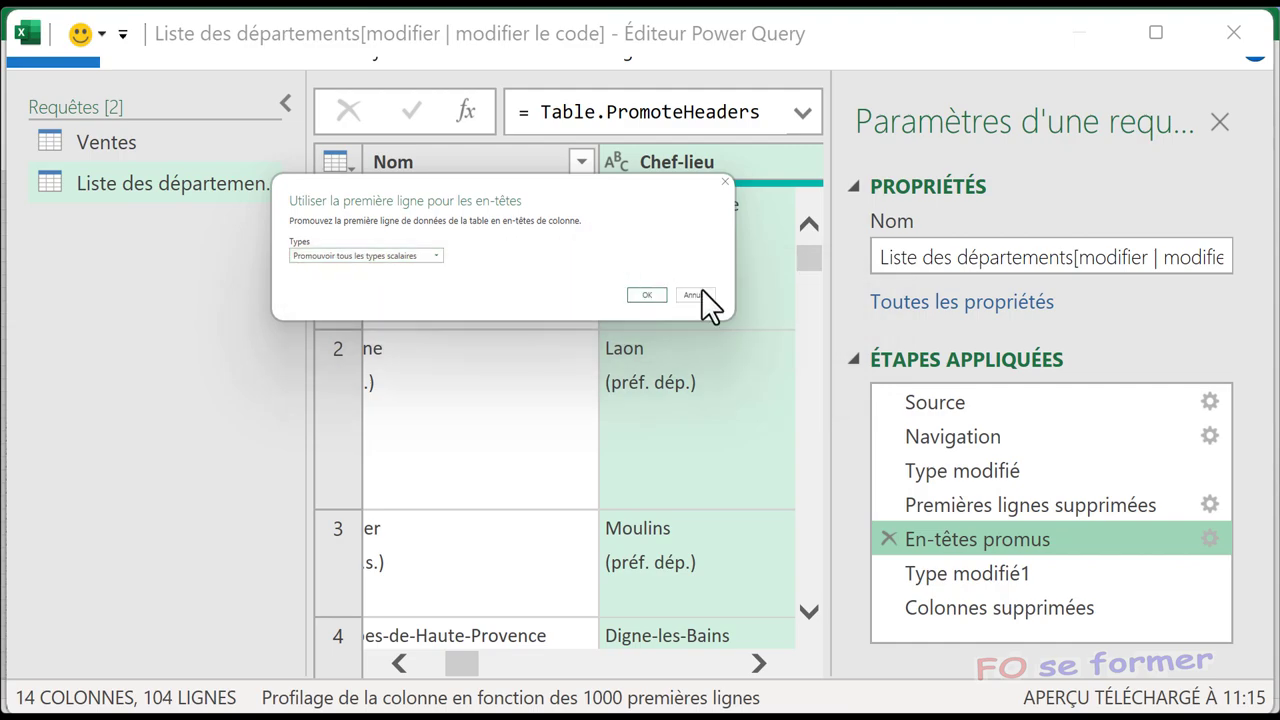
pyautogui.click(698, 295)
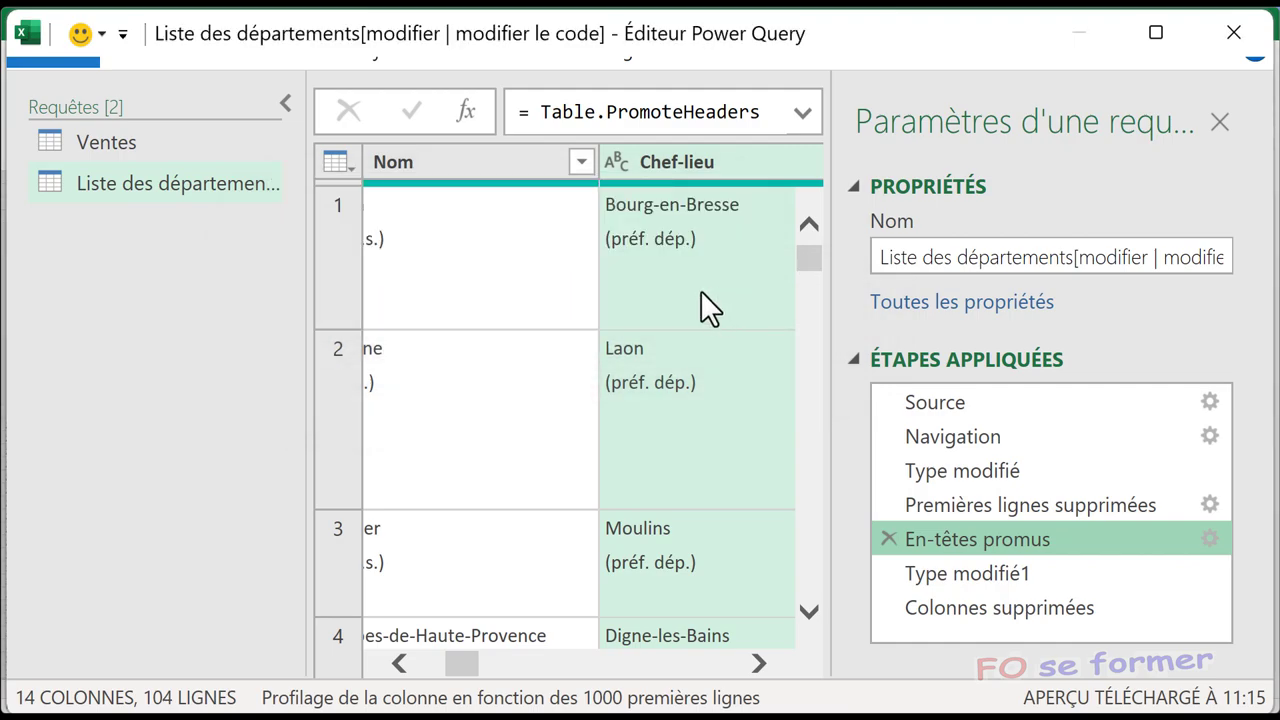
pyautogui.click(993, 605)
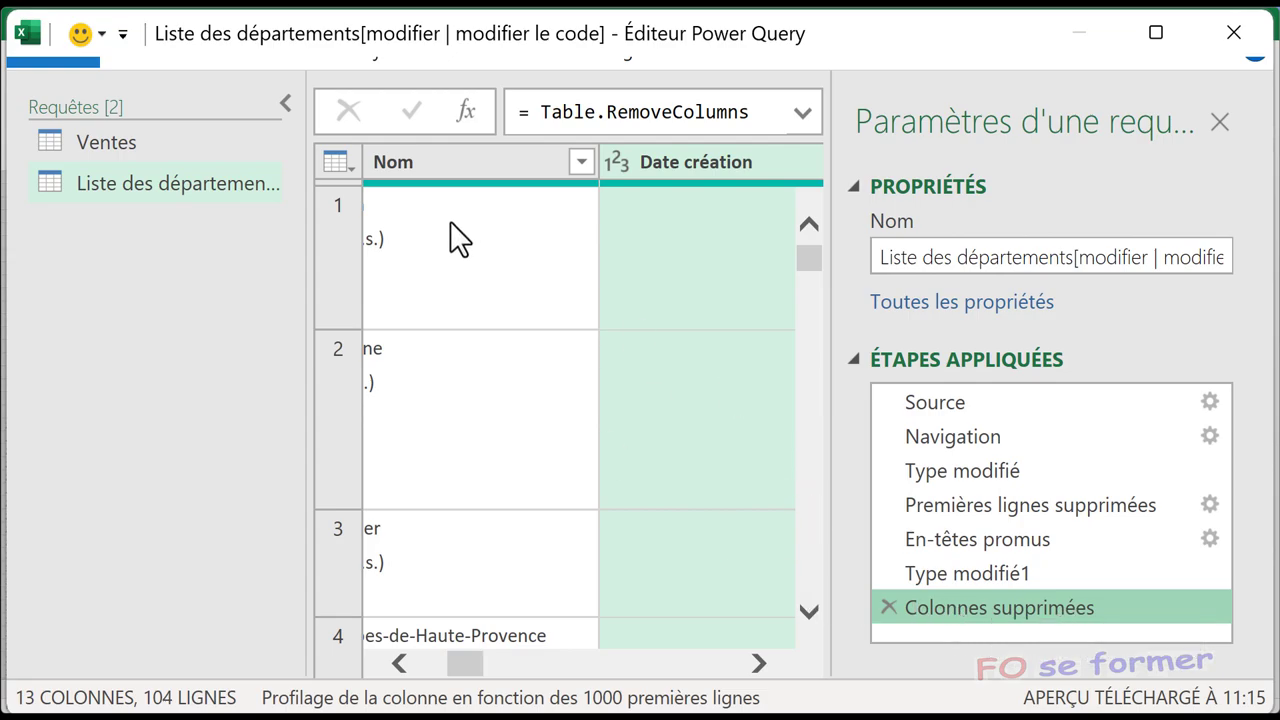
# - Undo the Colonnes supprimées step, then remove Chef-lieu again with Accueil's Supprimer les colonnes
pyautogui.click(888, 606)
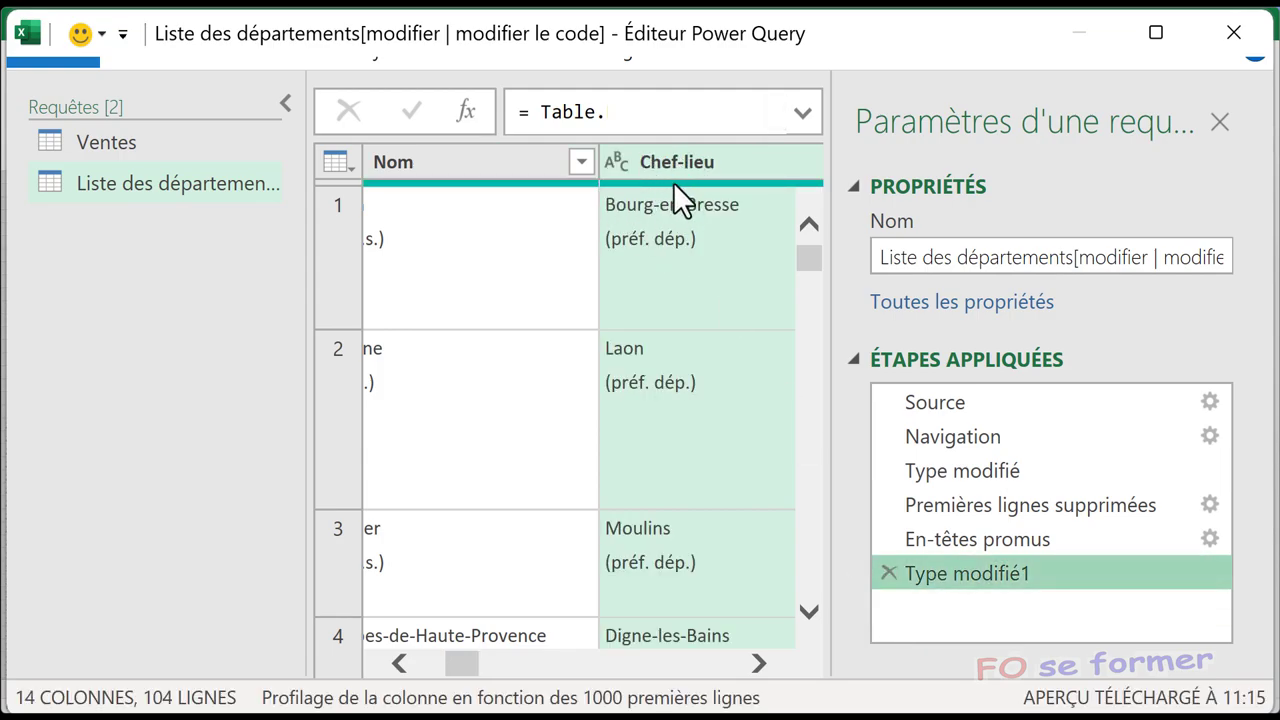
pyautogui.click(1218, 122)
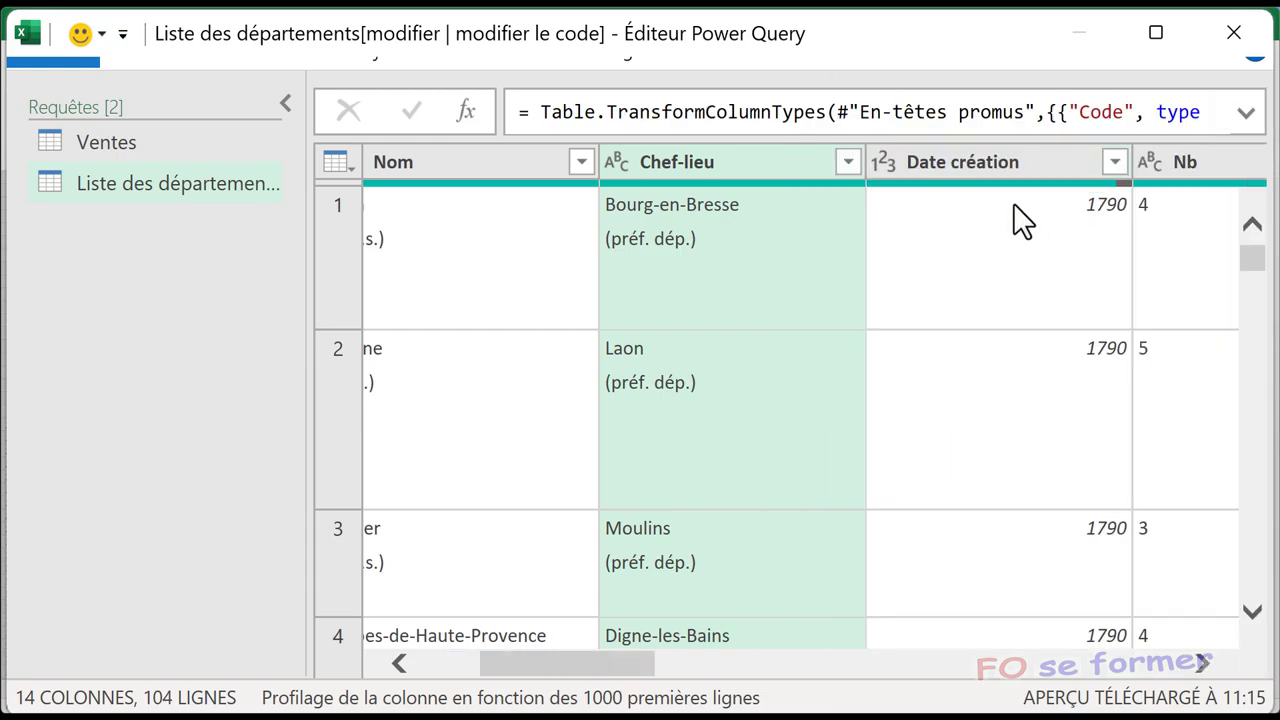
pyautogui.click(149, 51)
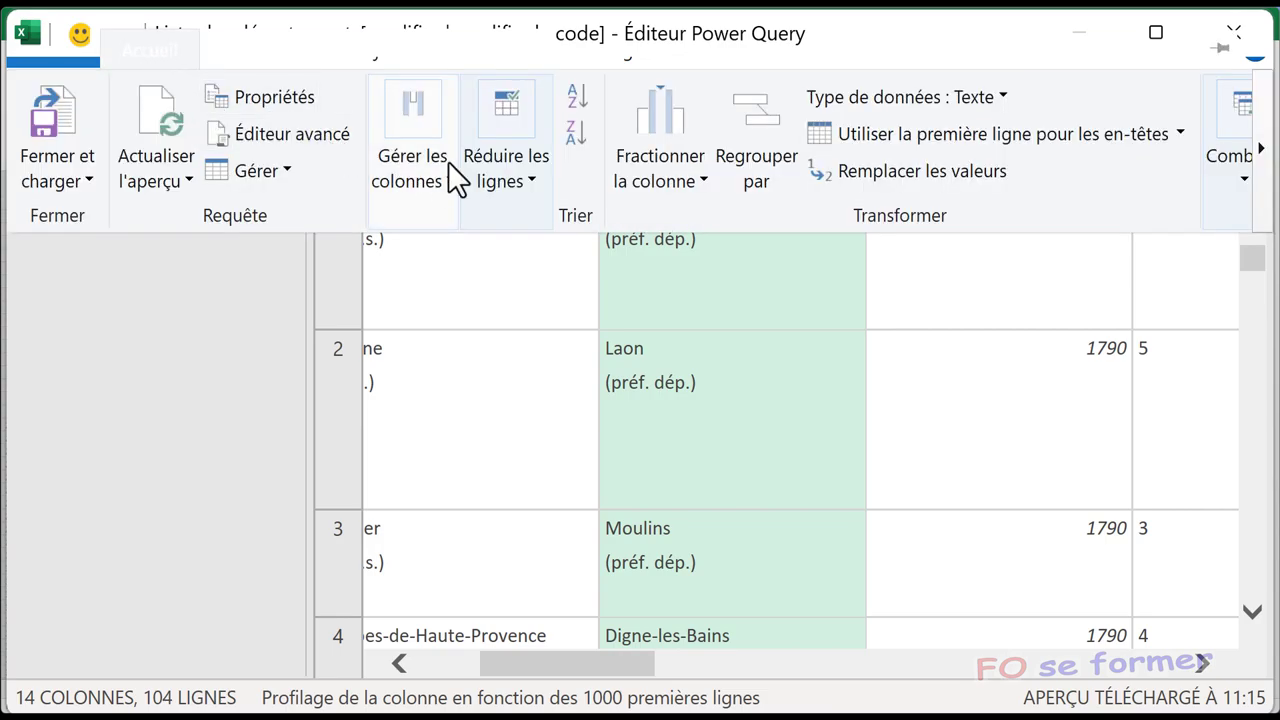
pyautogui.click(404, 196)
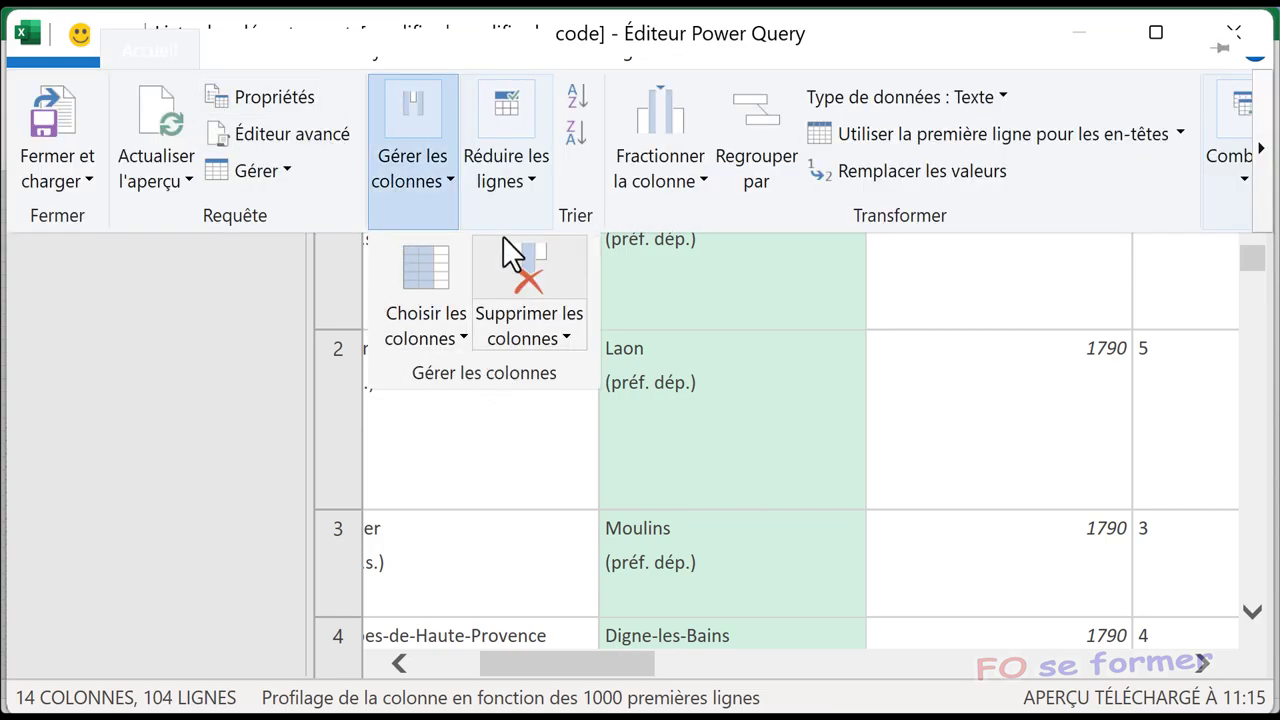
pyautogui.click(549, 321)
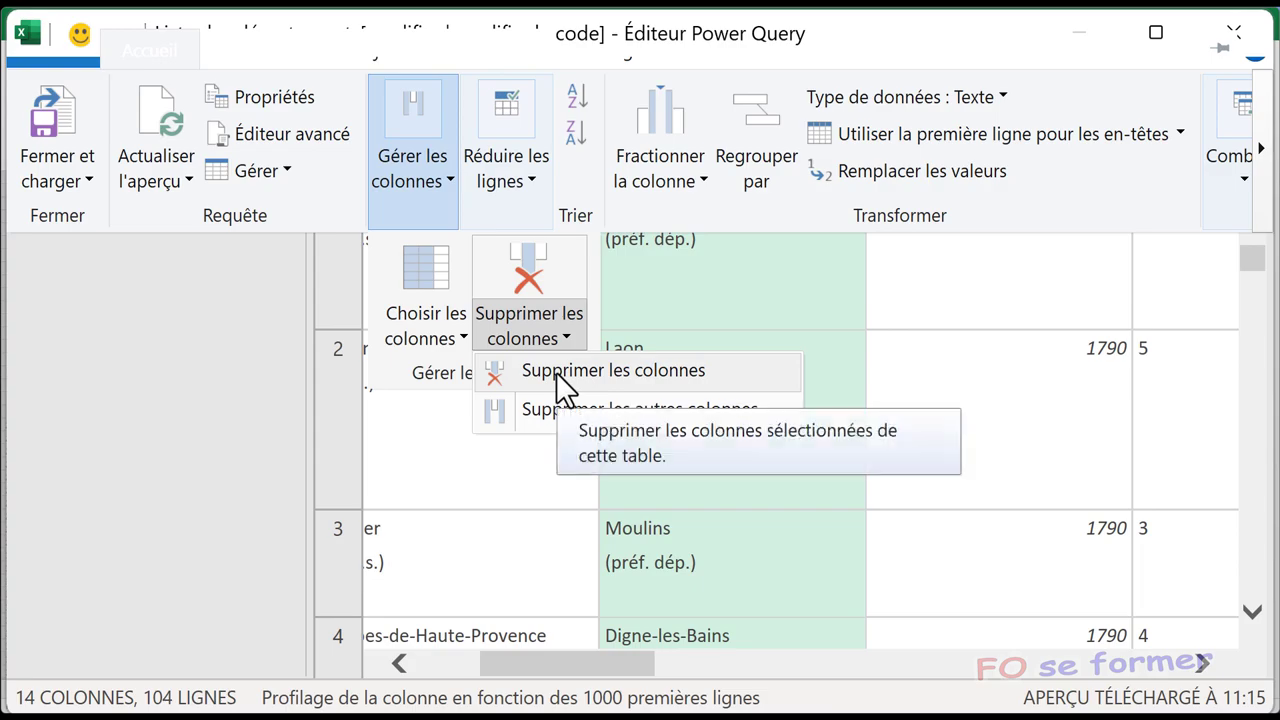
pyautogui.click(556, 371)
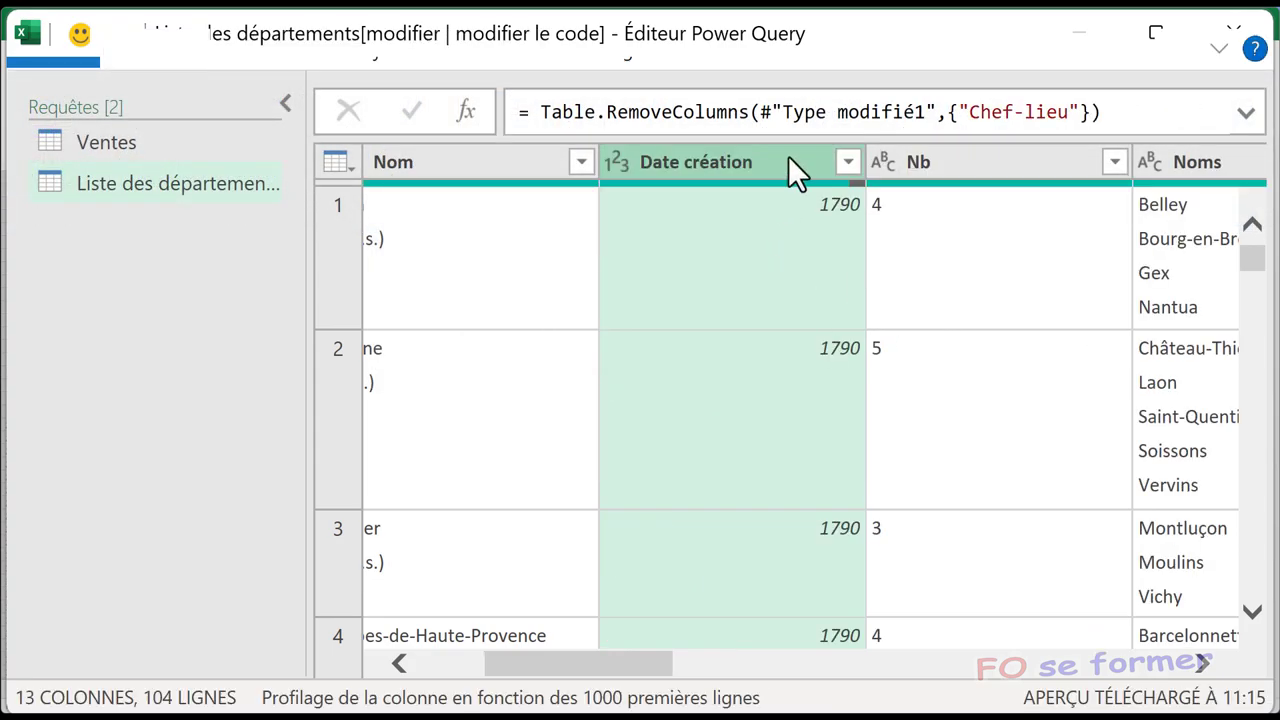
# - Remove the adjacent Date création, Nb and Noms columns
pyautogui.keyDown('shift'); pyautogui.click(1204, 161); pyautogui.keyUp('shift')
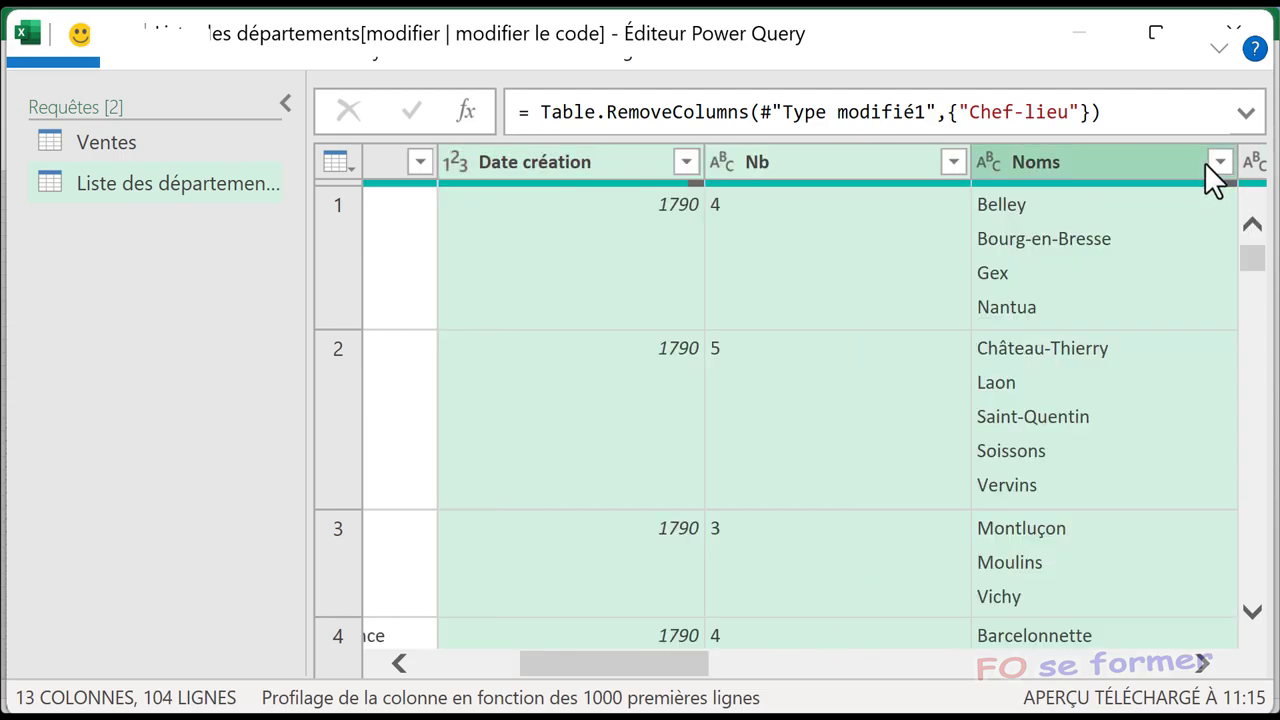
pyautogui.press('shift')
pyautogui.rightClick(852, 161)
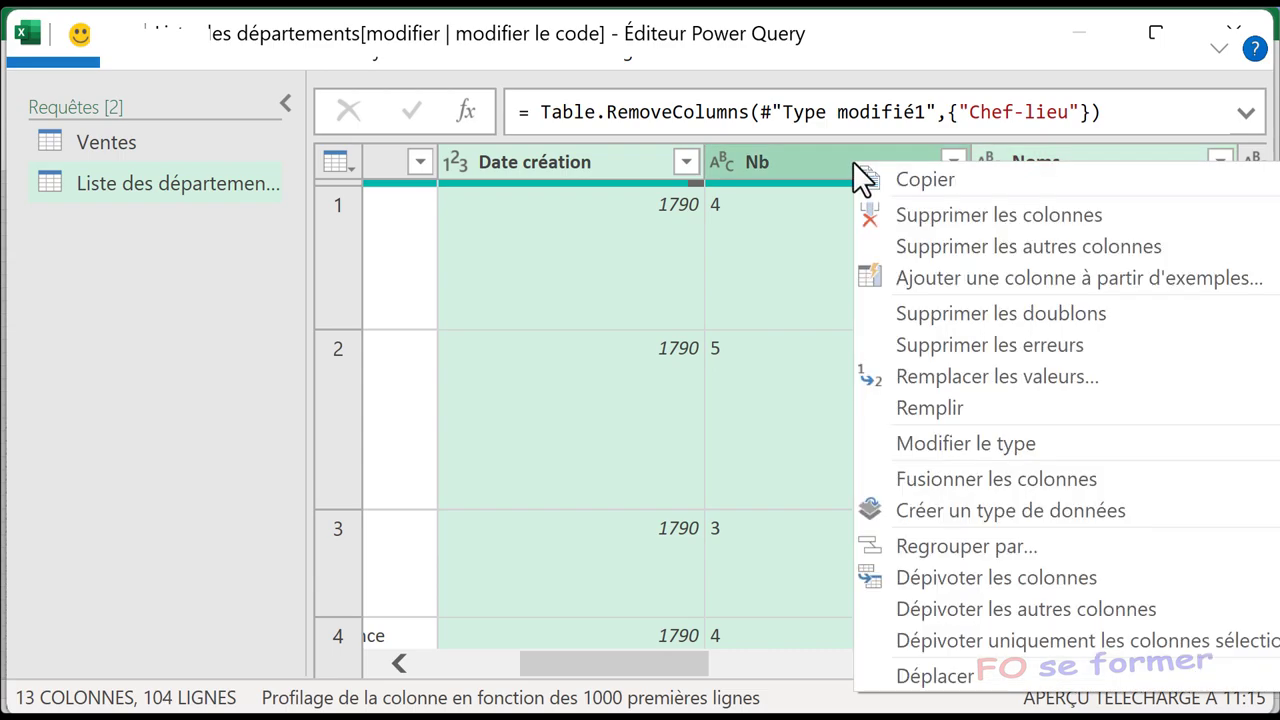
pyautogui.click(926, 214)
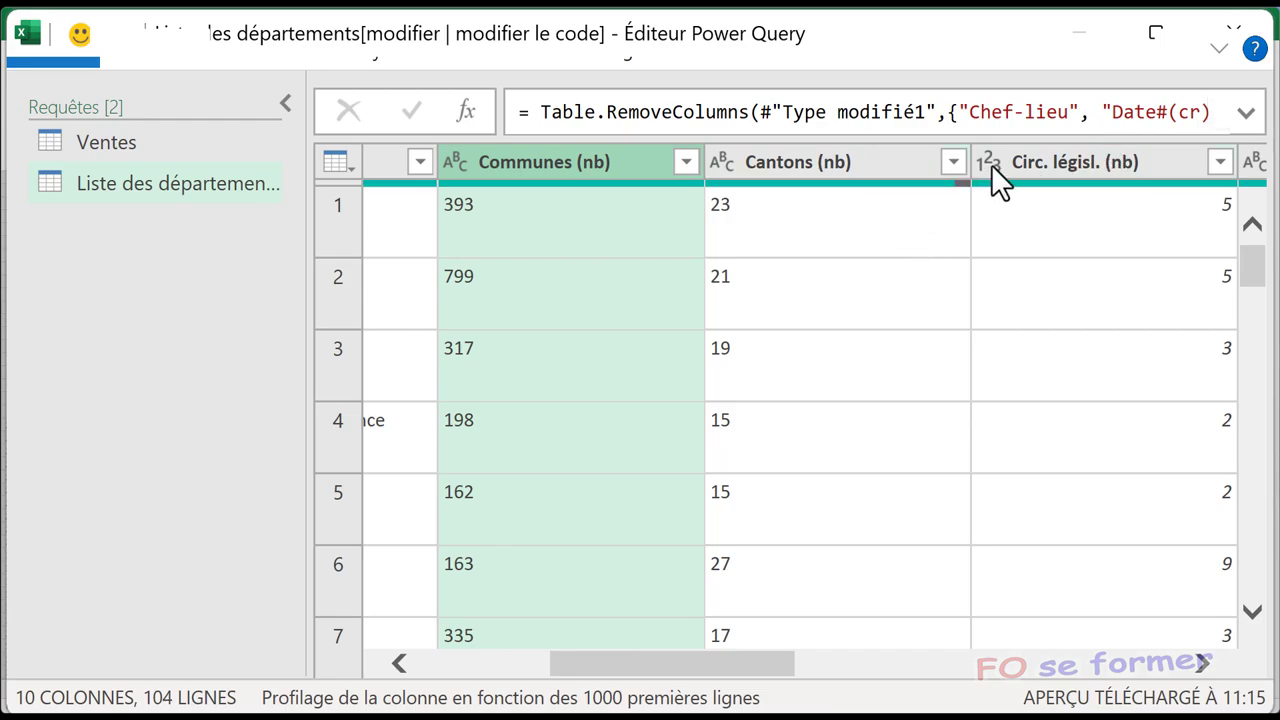
# - Remove the Communes (nb) and Circ. législ. (nb) columns, leaving 8 columns
pyautogui.keyDown('ctrl'); pyautogui.click(1026, 155); pyautogui.keyUp('ctrl')
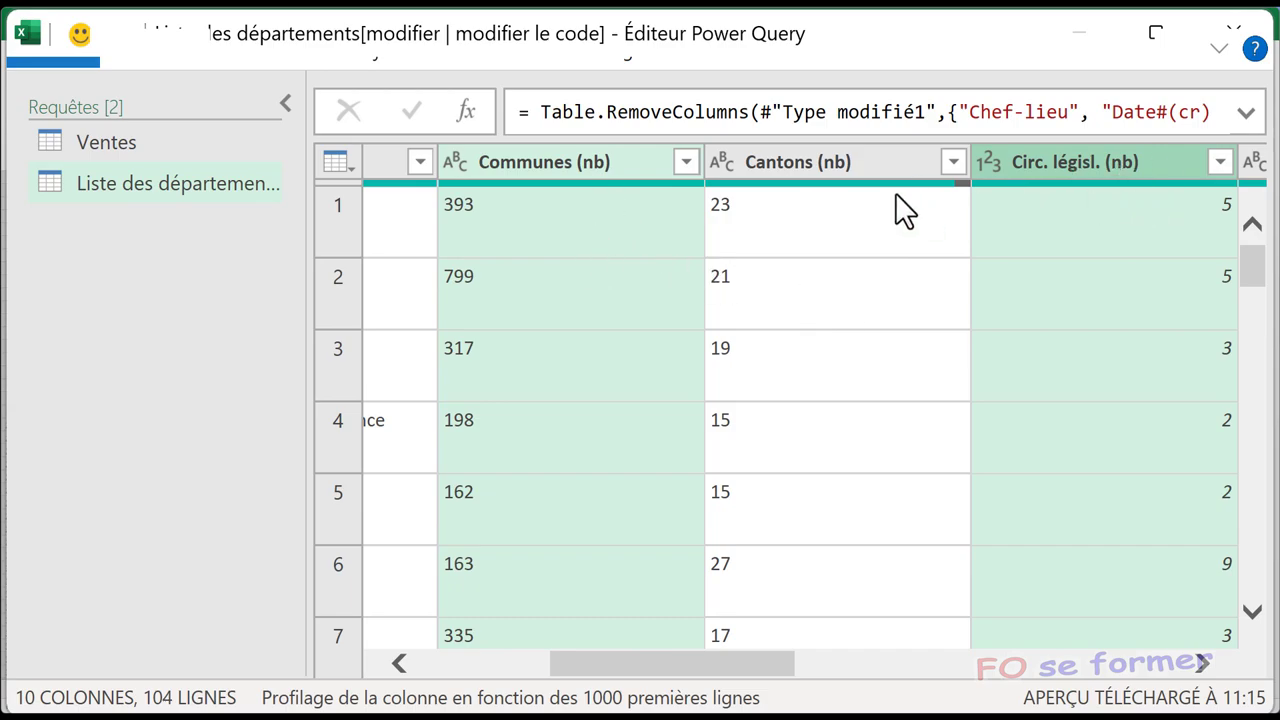
pyautogui.rightClick(610, 170)
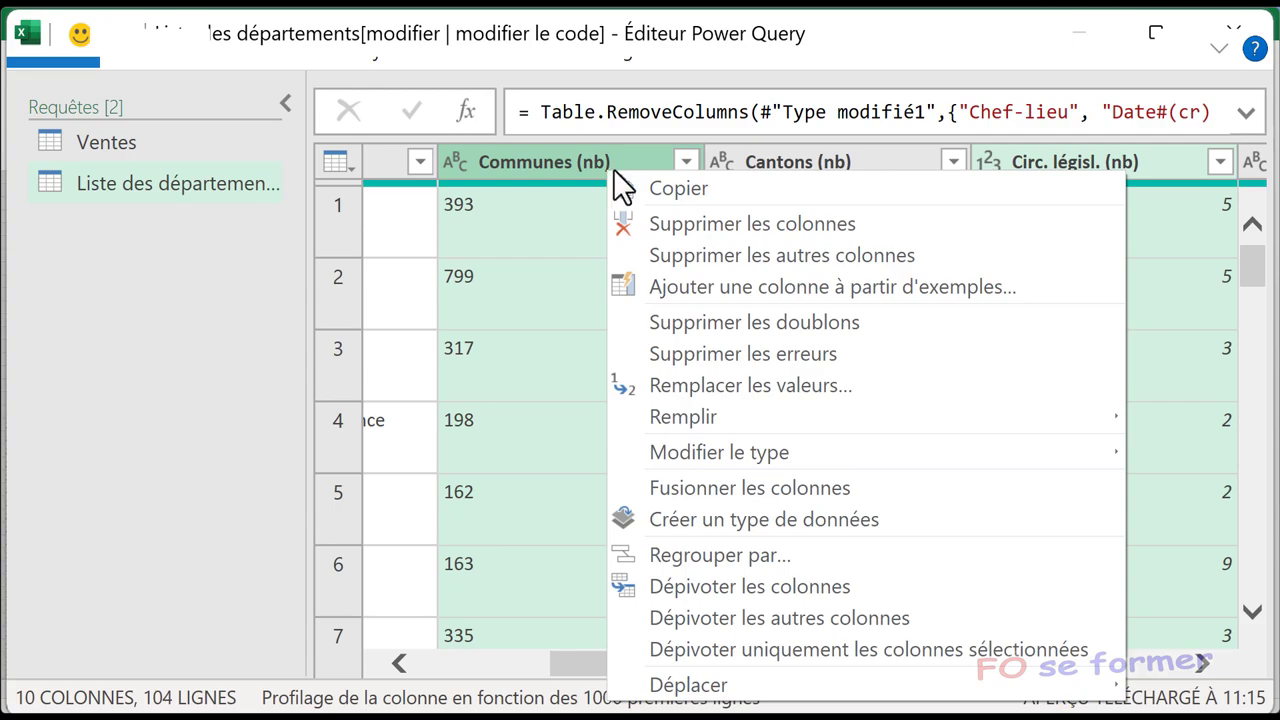
pyautogui.click(701, 223)
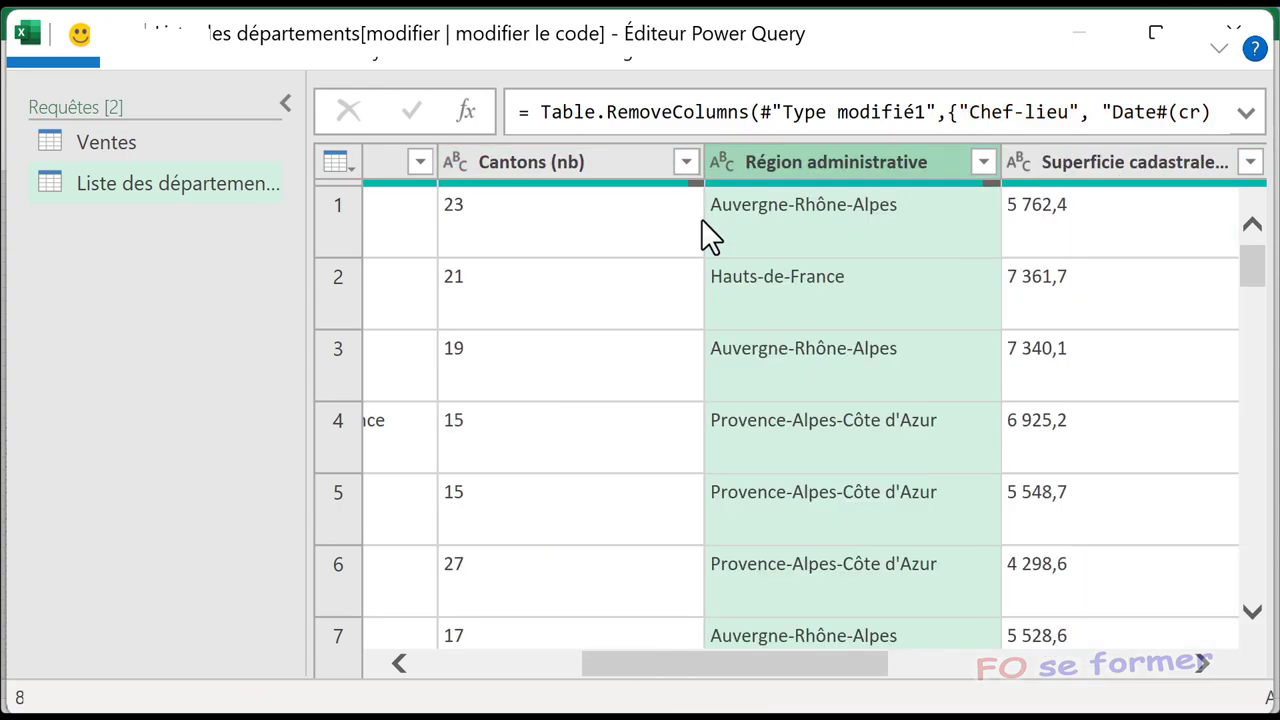
pyautogui.moveTo(666, 660)
pyautogui.mouseDown()
pyautogui.moveTo(488, 660)
pyautogui.moveTo(550, 660)
pyautogui.mouseUp()
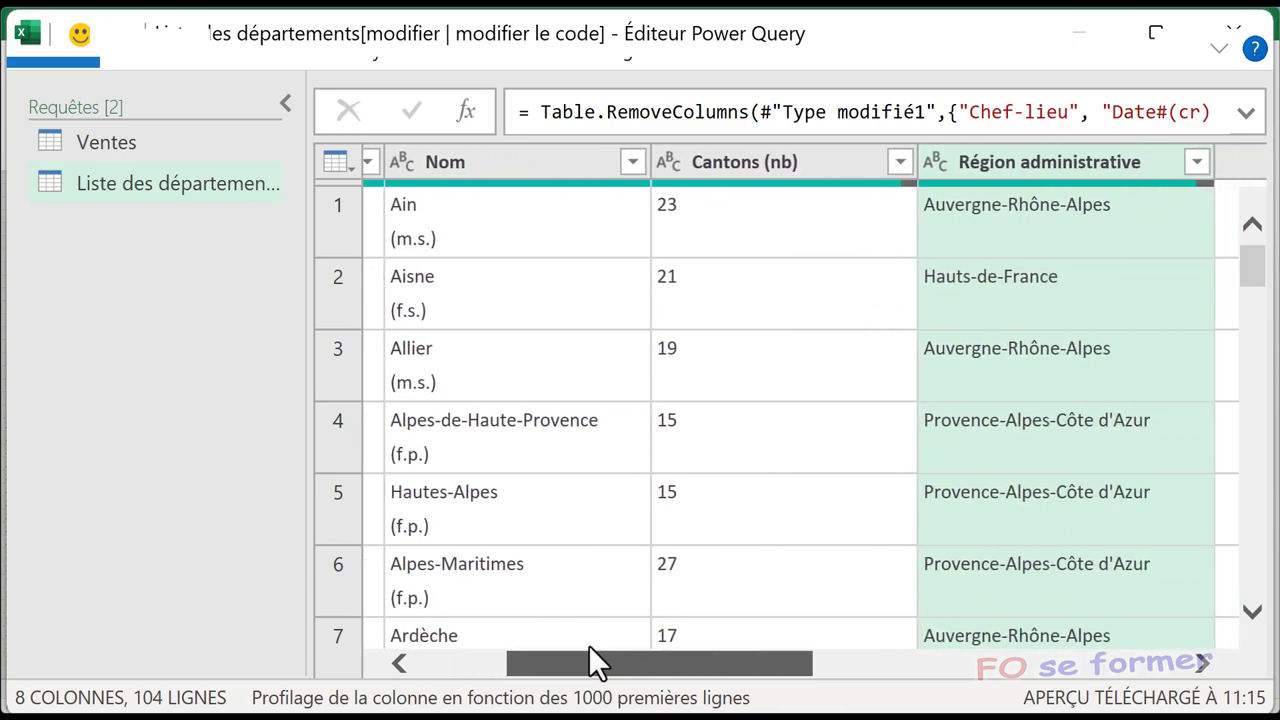
pyautogui.click(756, 162)
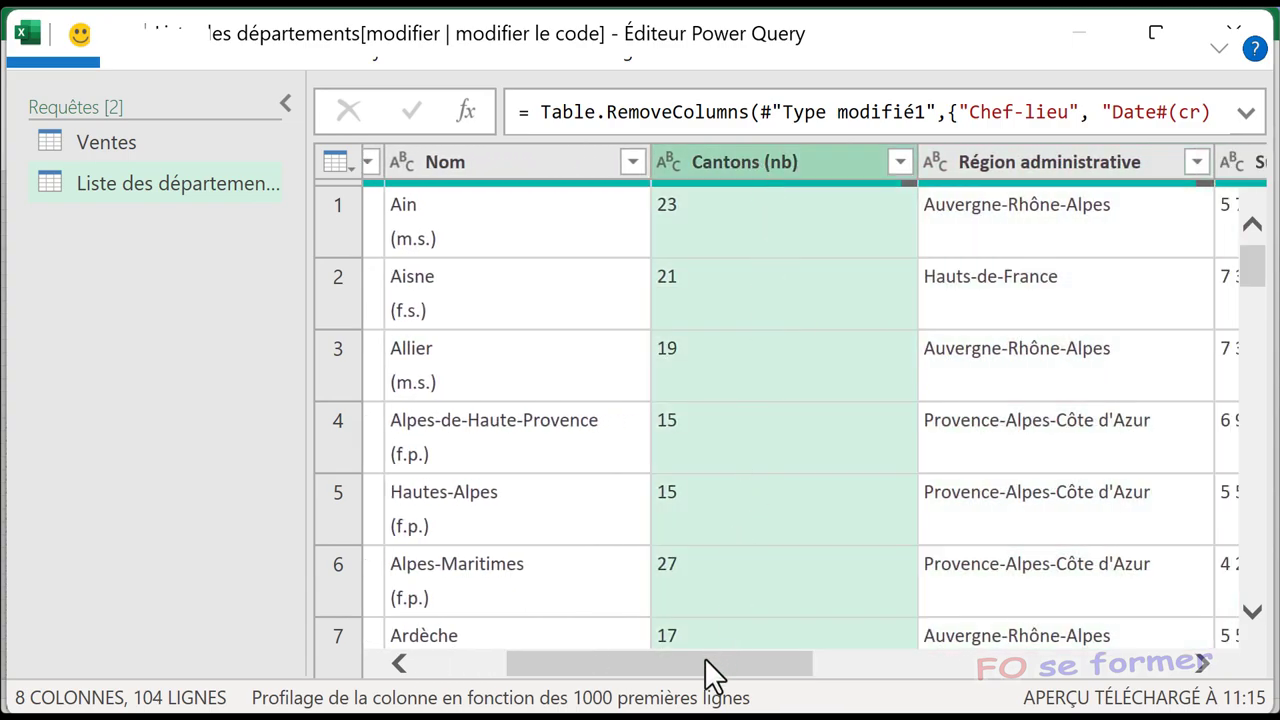
# - Delete the Cantons (nb) column
pyautogui.rightClick(815, 164)
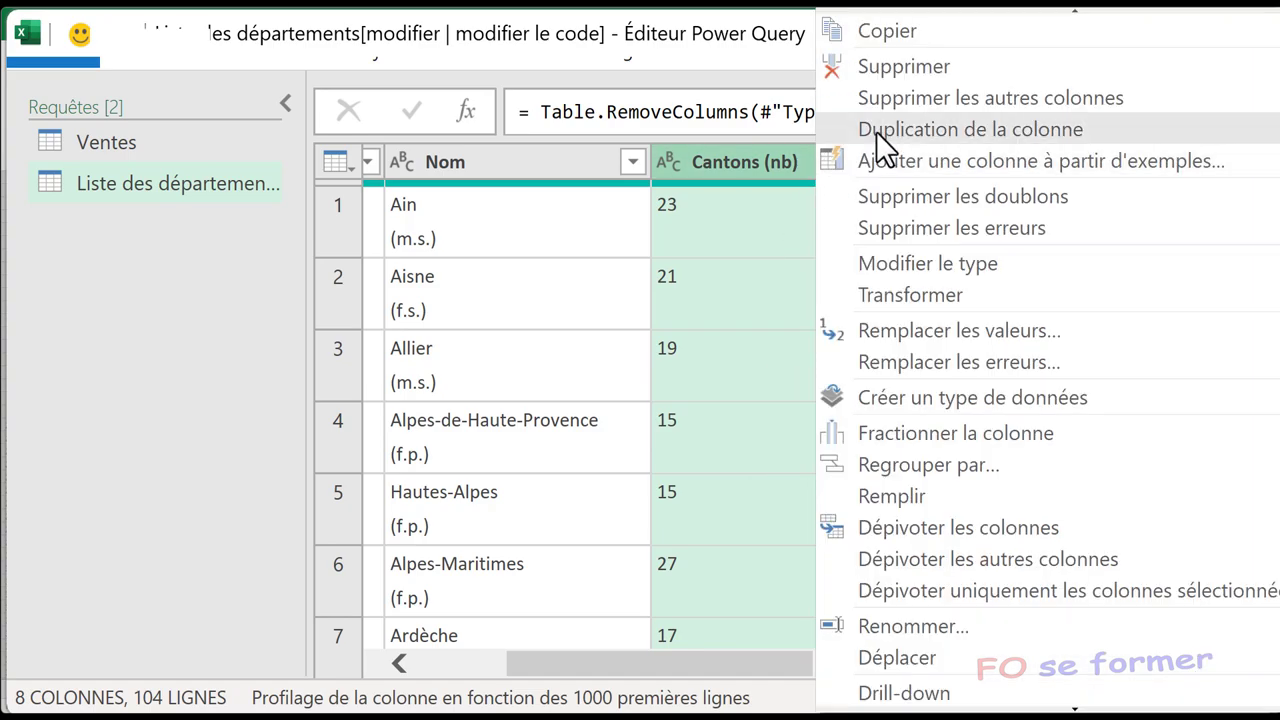
pyautogui.click(905, 69)
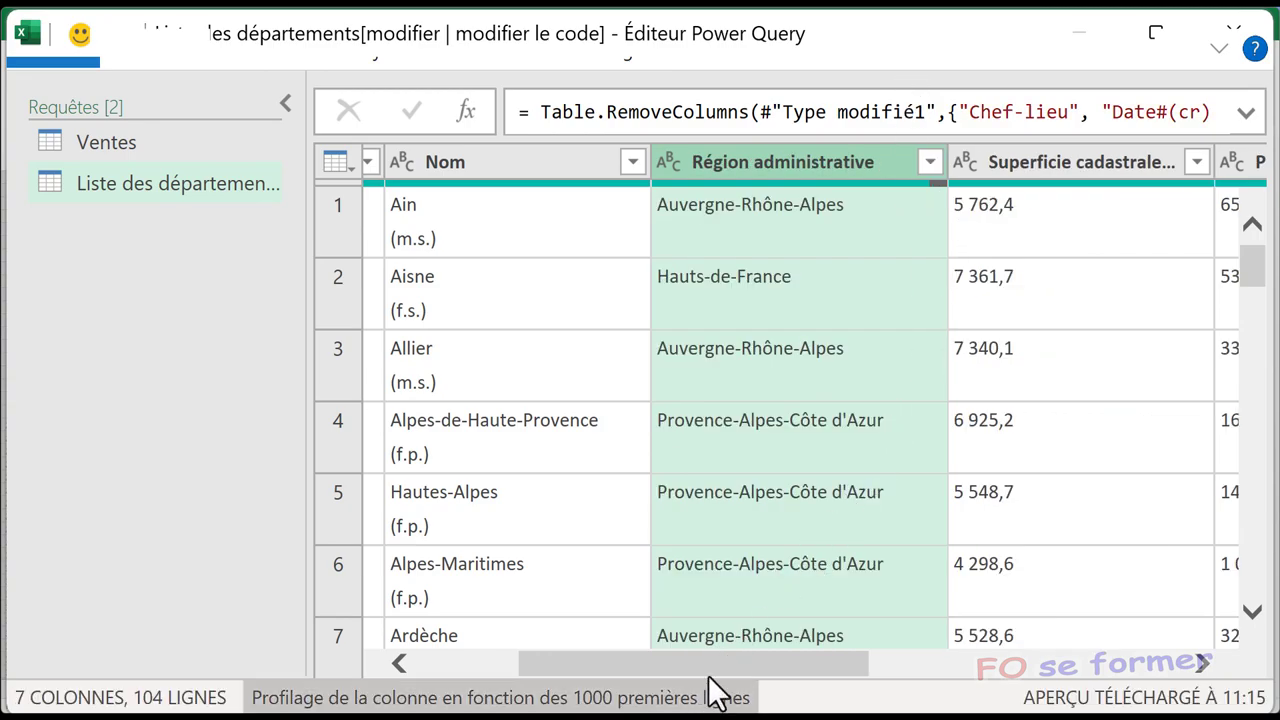
pyautogui.moveTo(710, 665)
pyautogui.mouseDown()
pyautogui.moveTo(1058, 619)
pyautogui.moveTo(980, 670)
pyautogui.mouseUp()
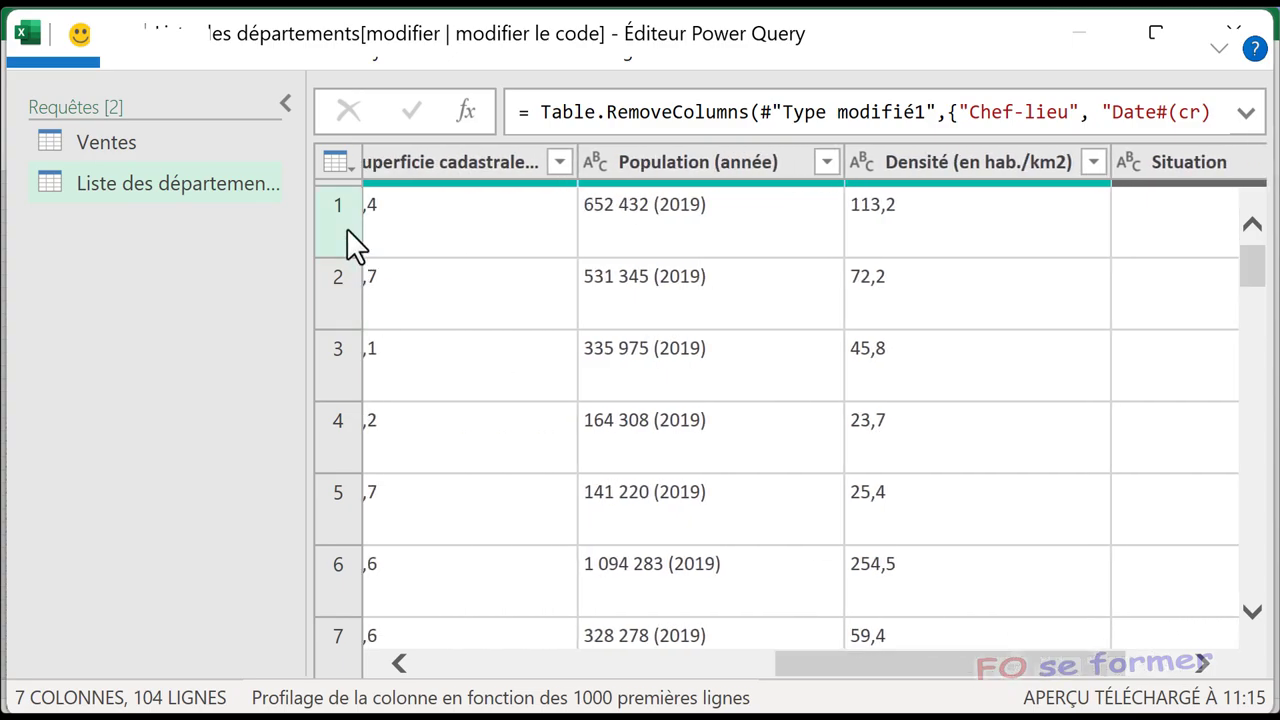
# - Delete every column from Superficie through Situation, keeping Code, Nom and Région administrative
pyautogui.moveTo(797, 668); pyautogui.dragTo(720, 670)
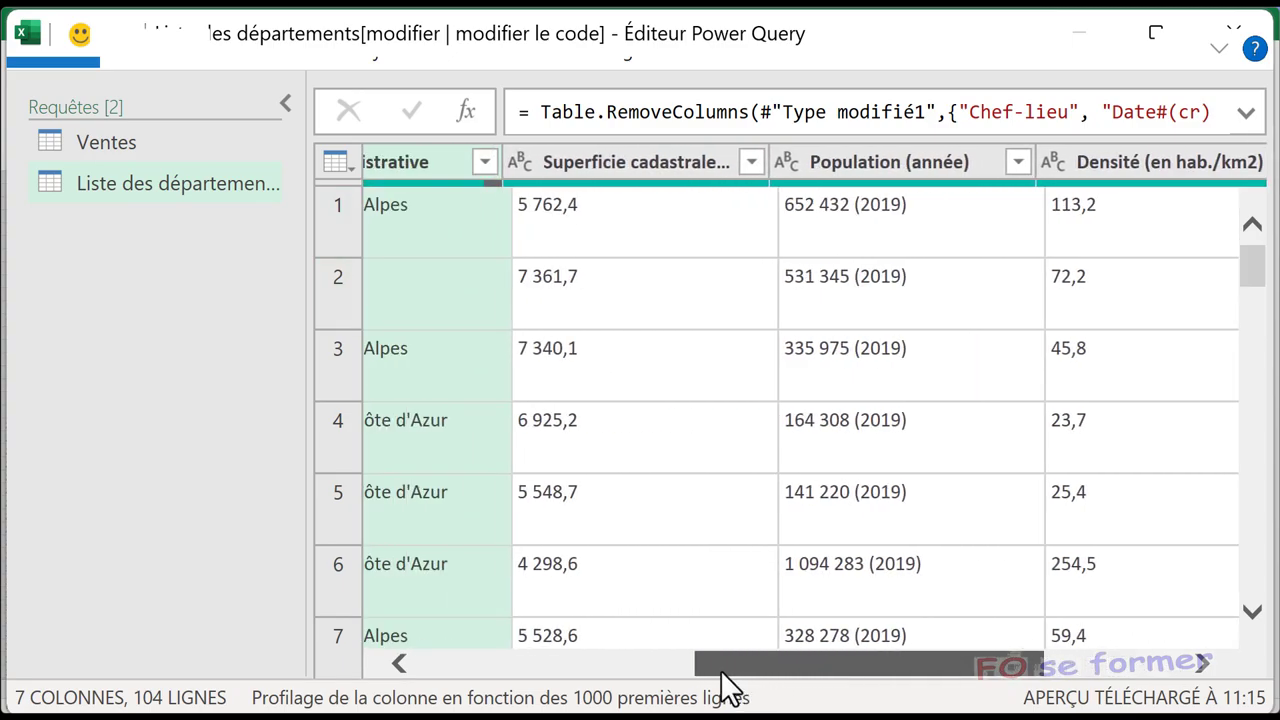
pyautogui.click(686, 155)
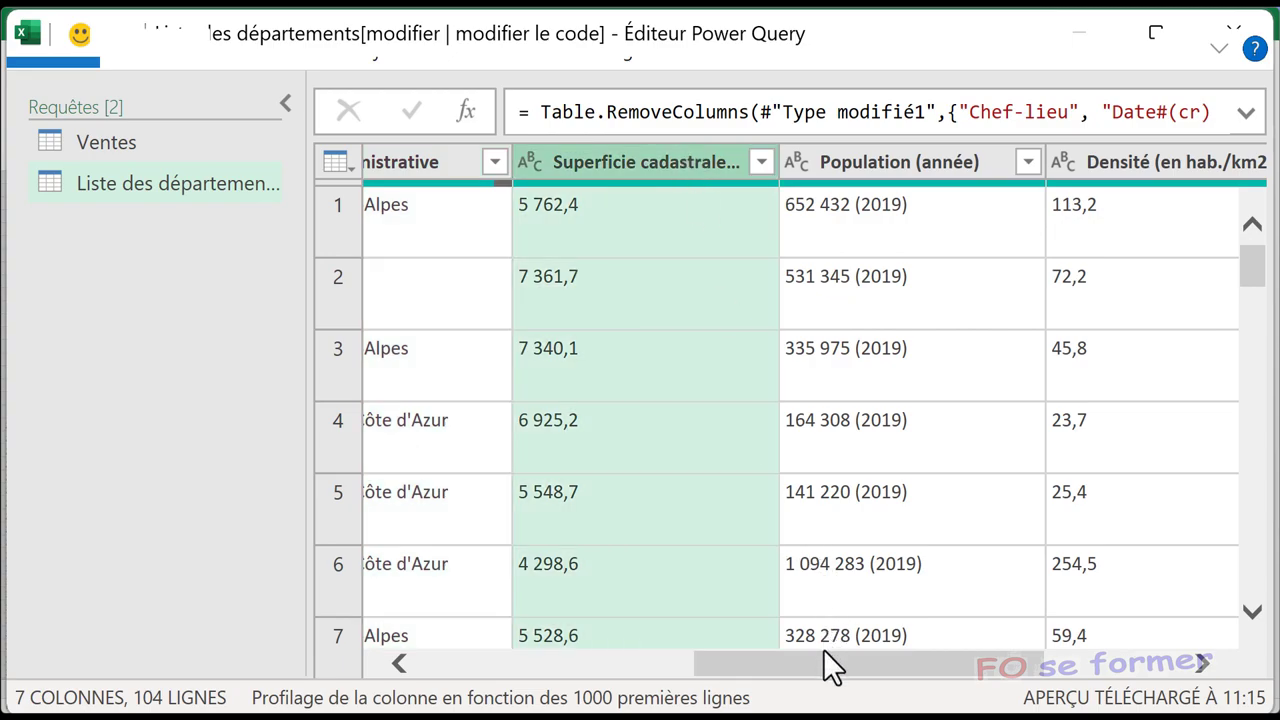
pyautogui.moveTo(823, 661); pyautogui.dragTo(1009, 668)
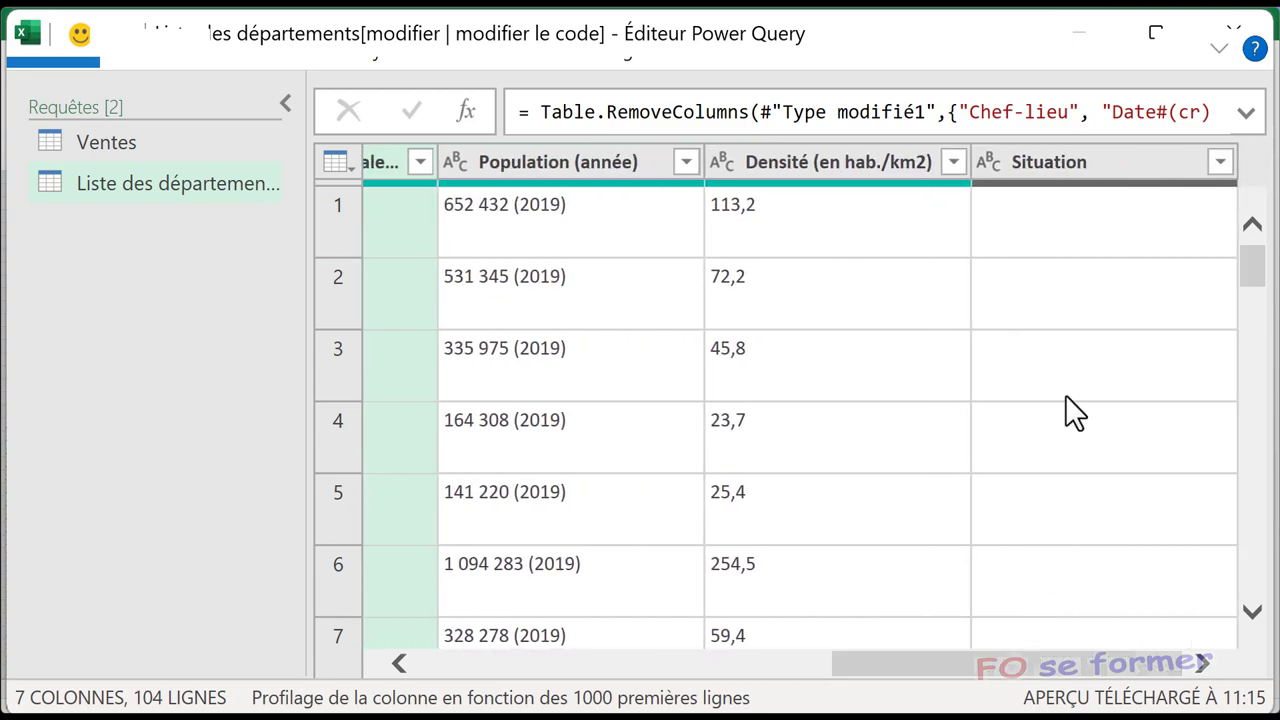
pyautogui.keyDown('shift'); pyautogui.click(1116, 164); pyautogui.keyUp('shift')
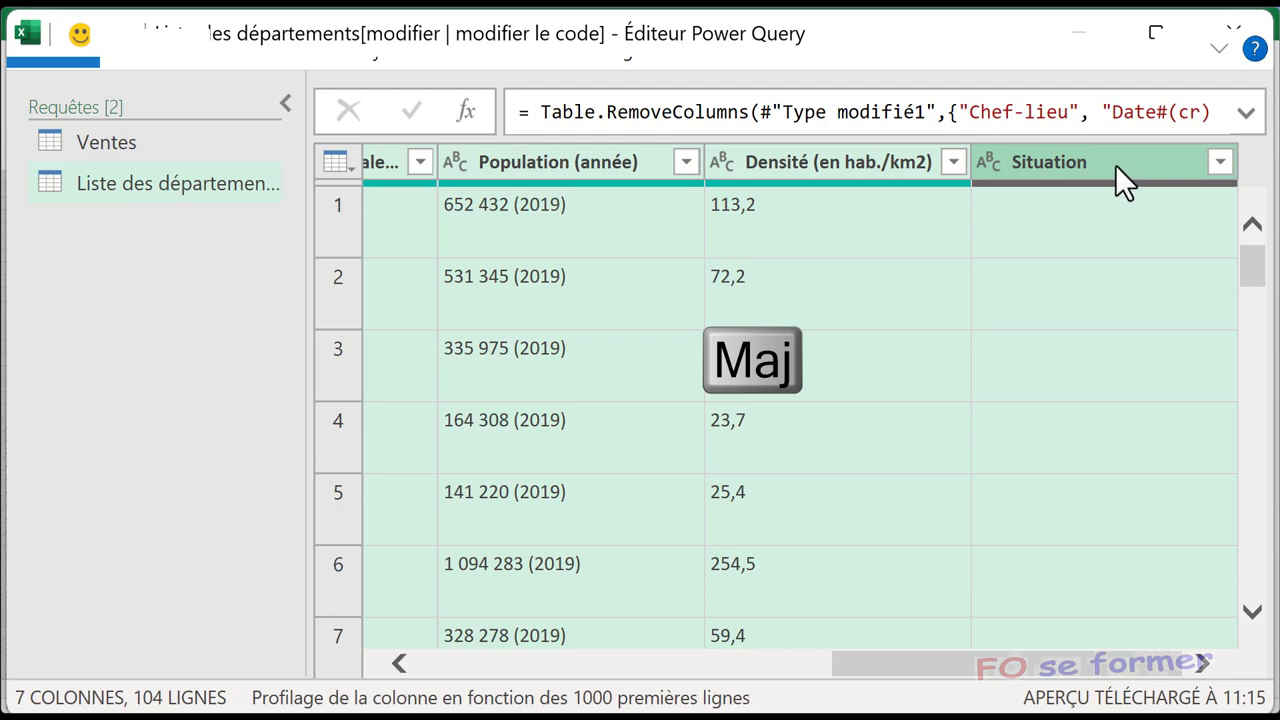
pyautogui.rightClick(1115, 164)
pyautogui.click(1205, 203)
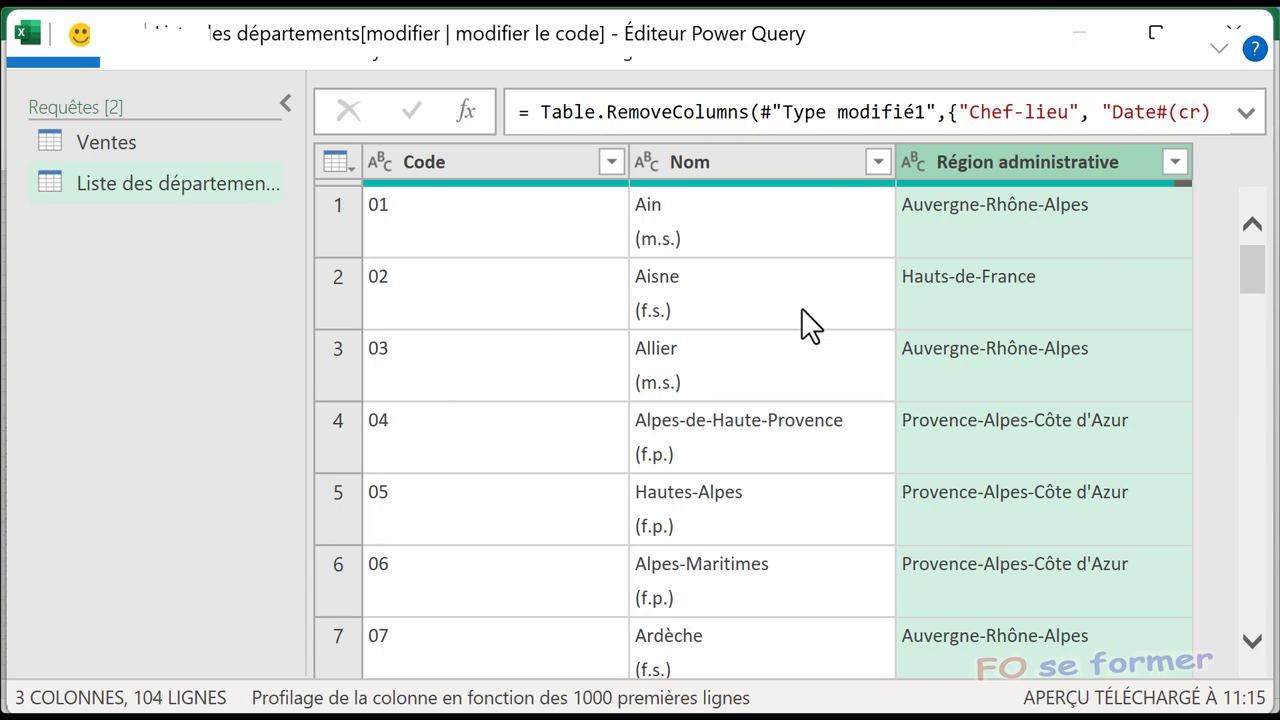
# - Rename the Code column, entering the partial name 'Numèro du dépa'
pyautogui.click(510, 165)
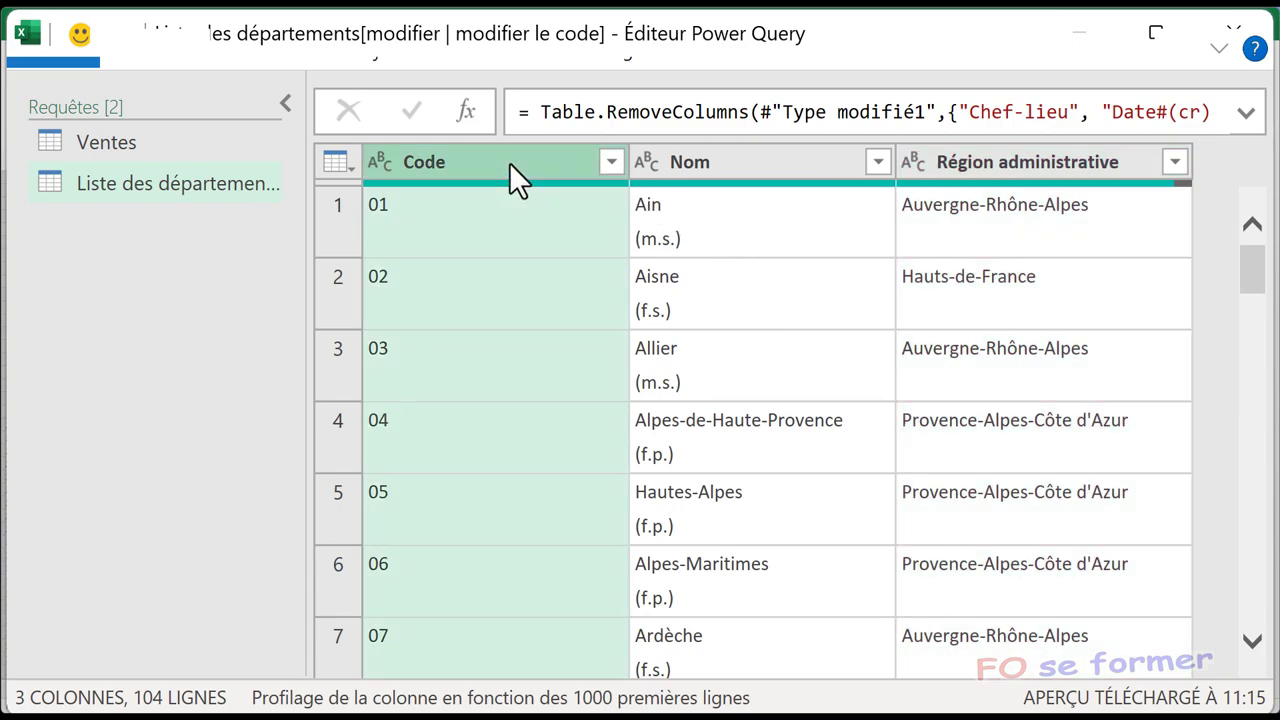
pyautogui.click(713, 157)
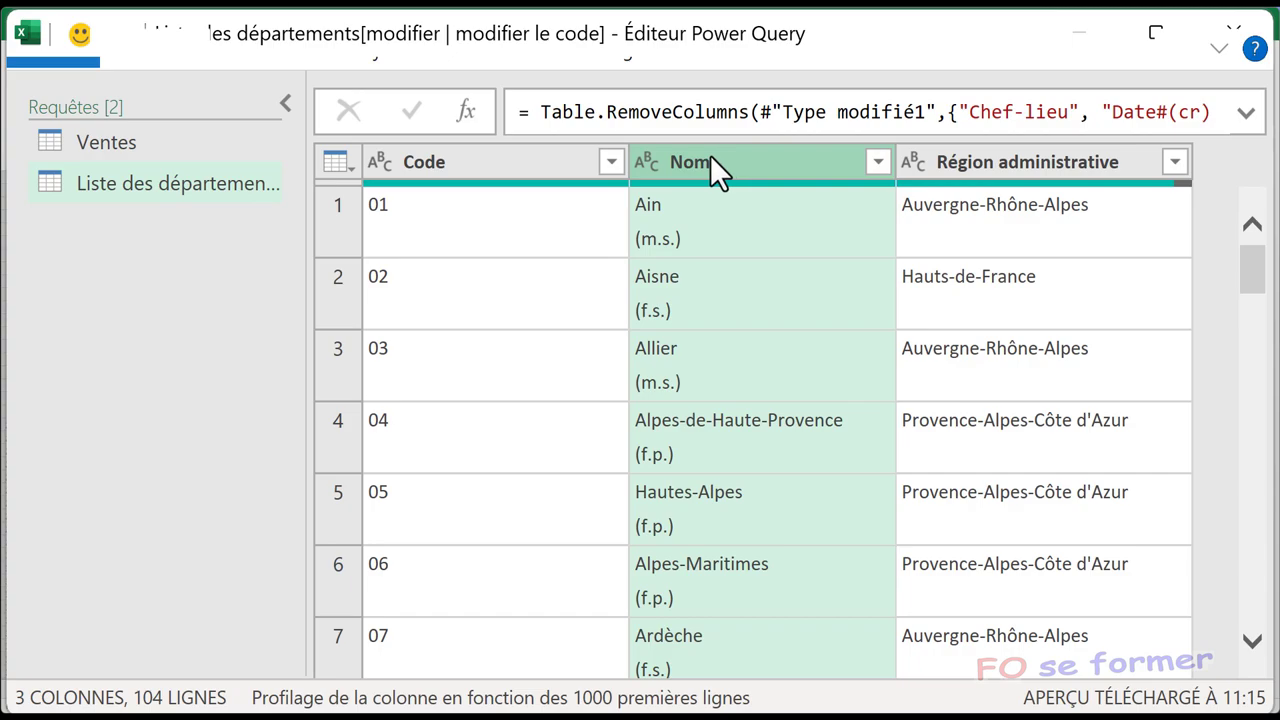
pyautogui.click(515, 157)
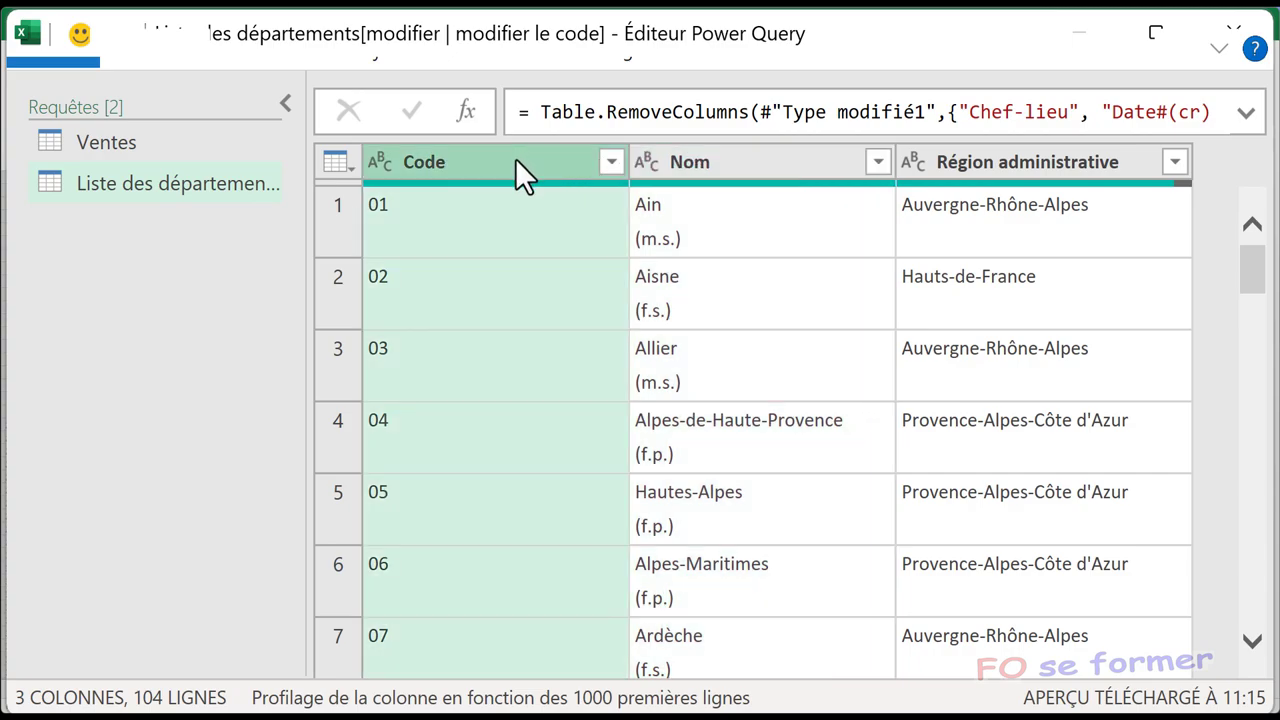
pyautogui.rightClick(515, 158)
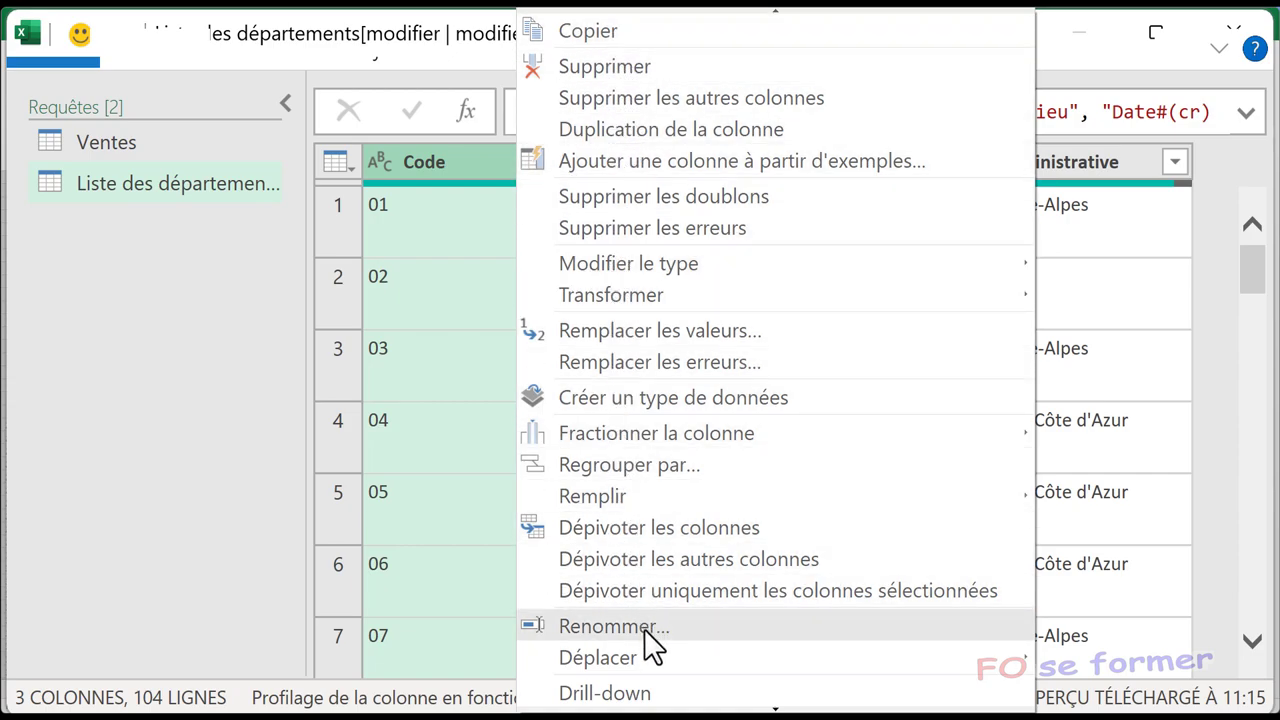
pyautogui.click(614, 627)
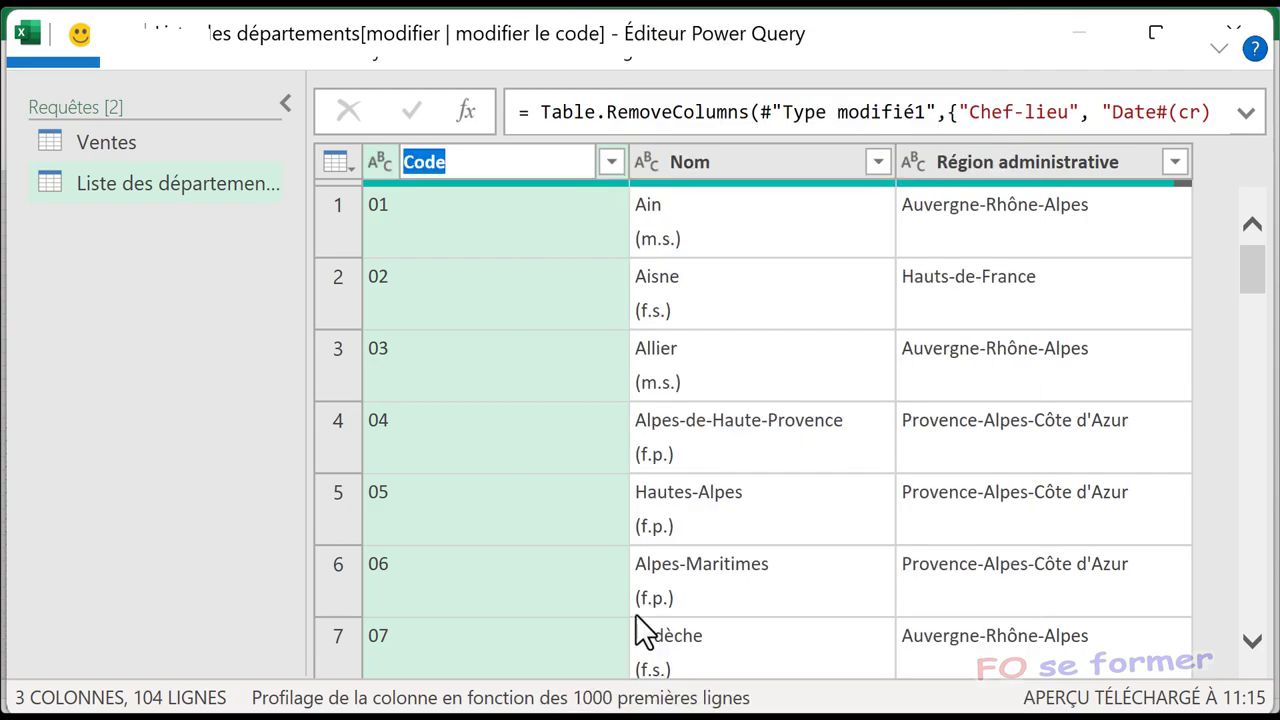
pyautogui.press('End')
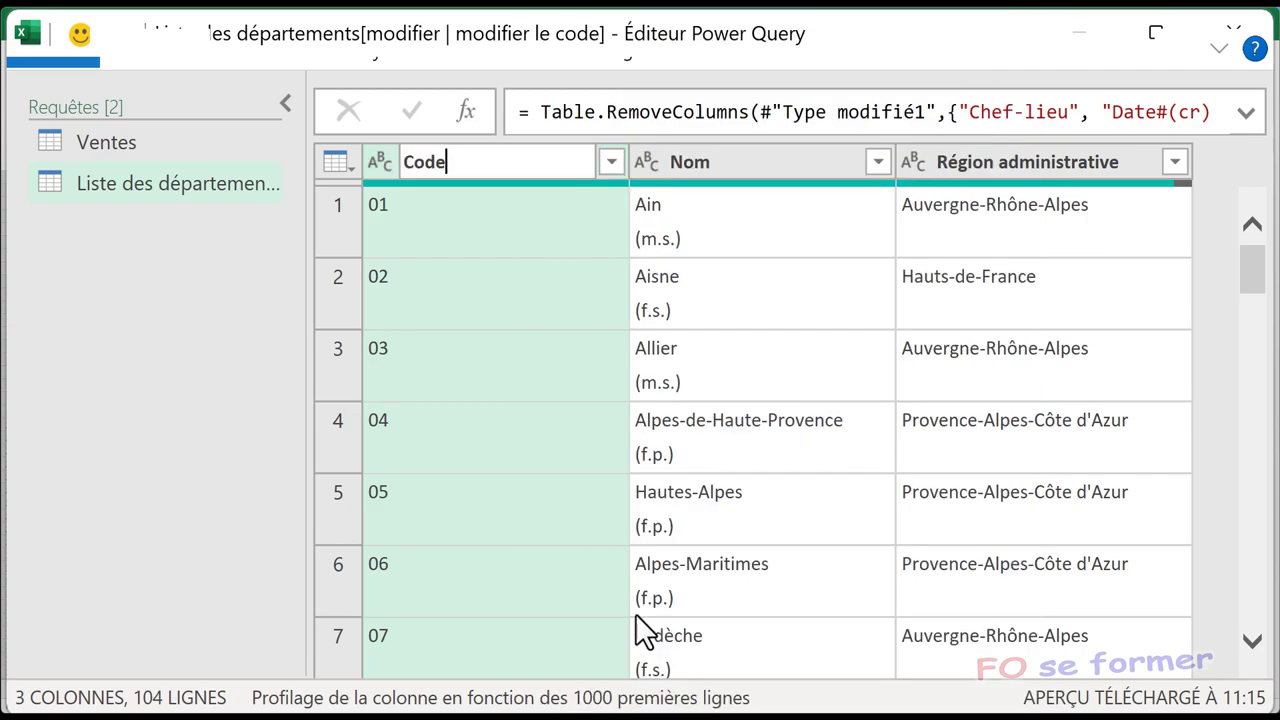
pyautogui.press('BackSpace')
pyautogui.press('BackSpace')
pyautogui.press('BackSpace')
pyautogui.press('BackSpace')
pyautogui.write('Numè')
pyautogui.write('ro du ')
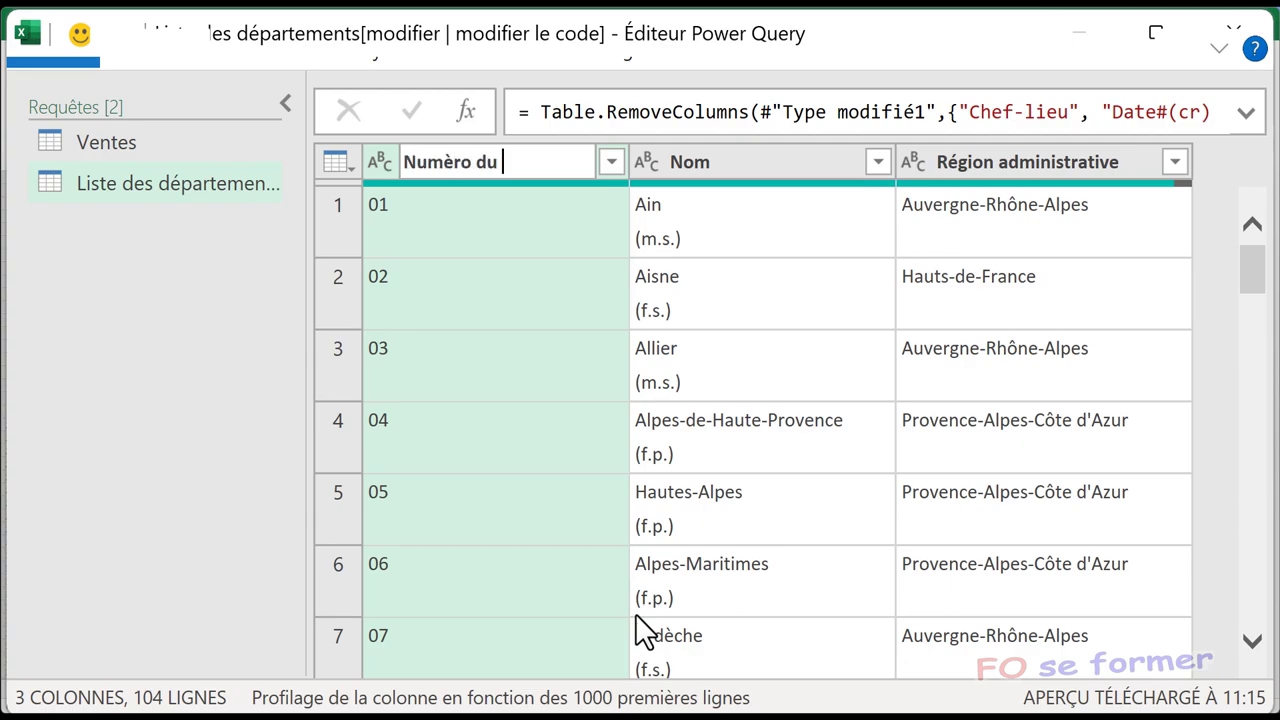
pyautogui.write('d')
pyautogui.write('épa')
pyautogui.press('Return')
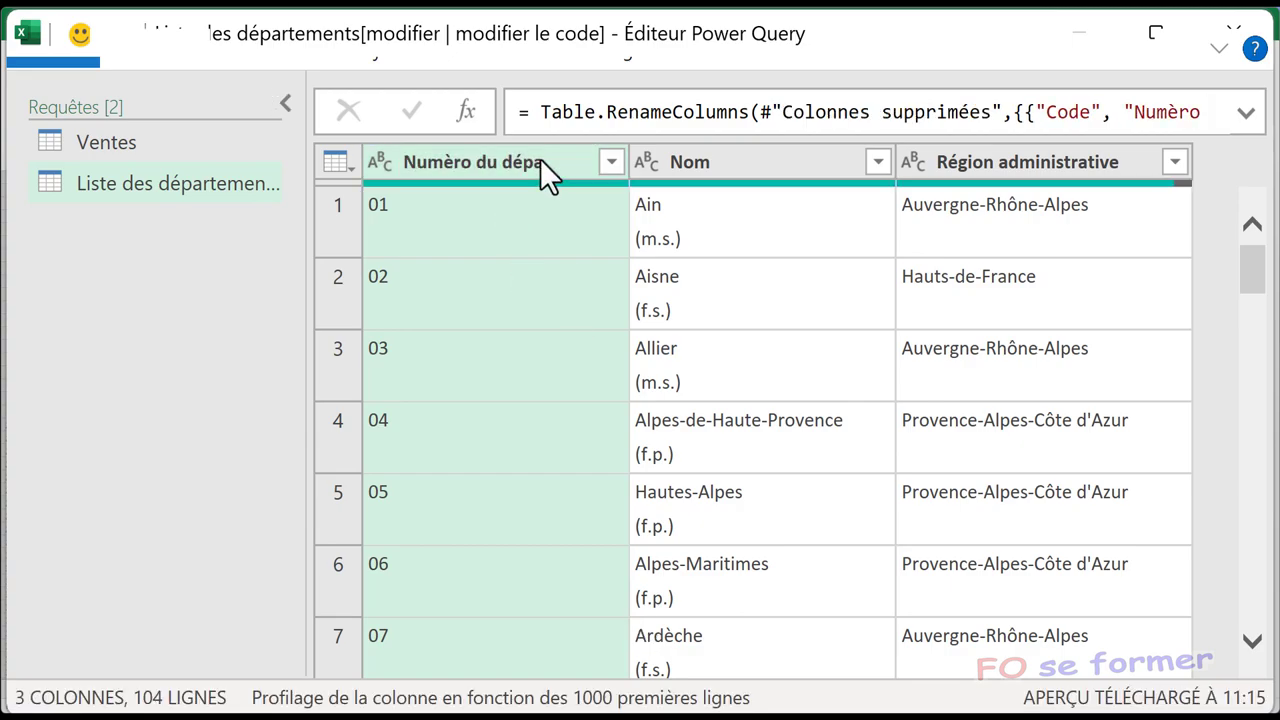
# - Complete the column name as 'Numéro du département'
pyautogui.rightClick(540, 160)
pyautogui.click(617, 623)
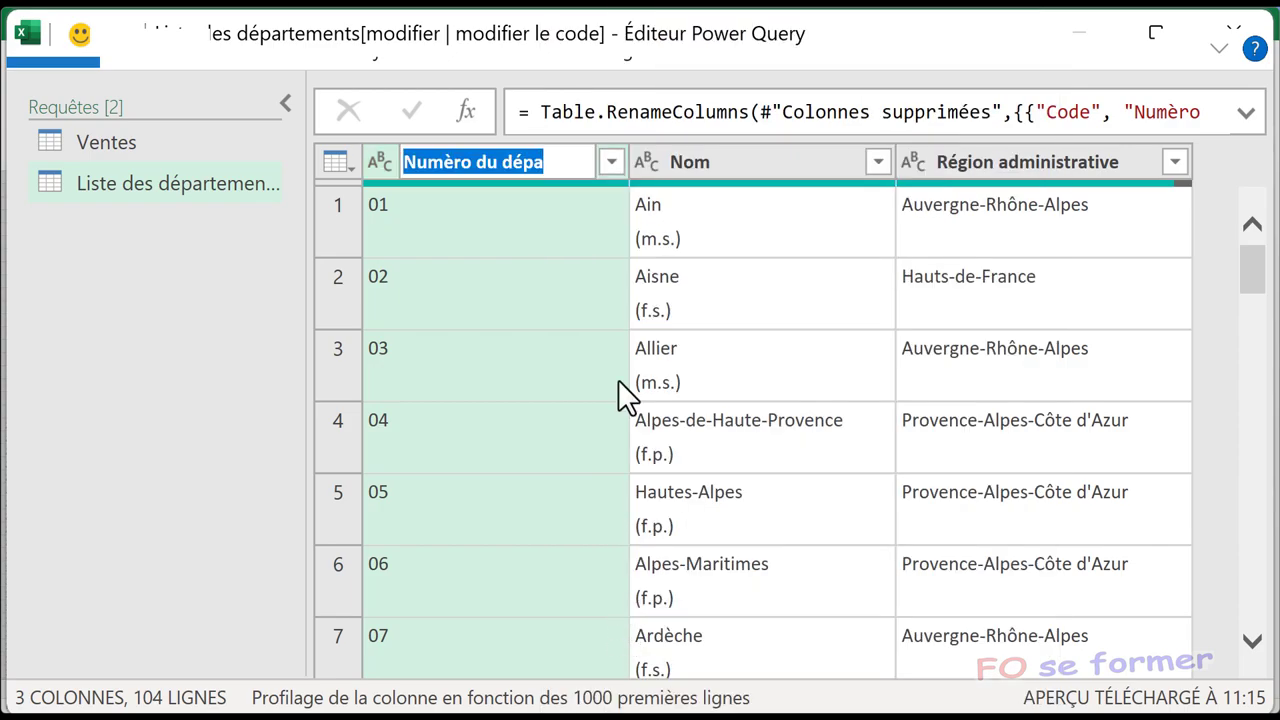
pyautogui.click(555, 162)
pyautogui.write('rte')
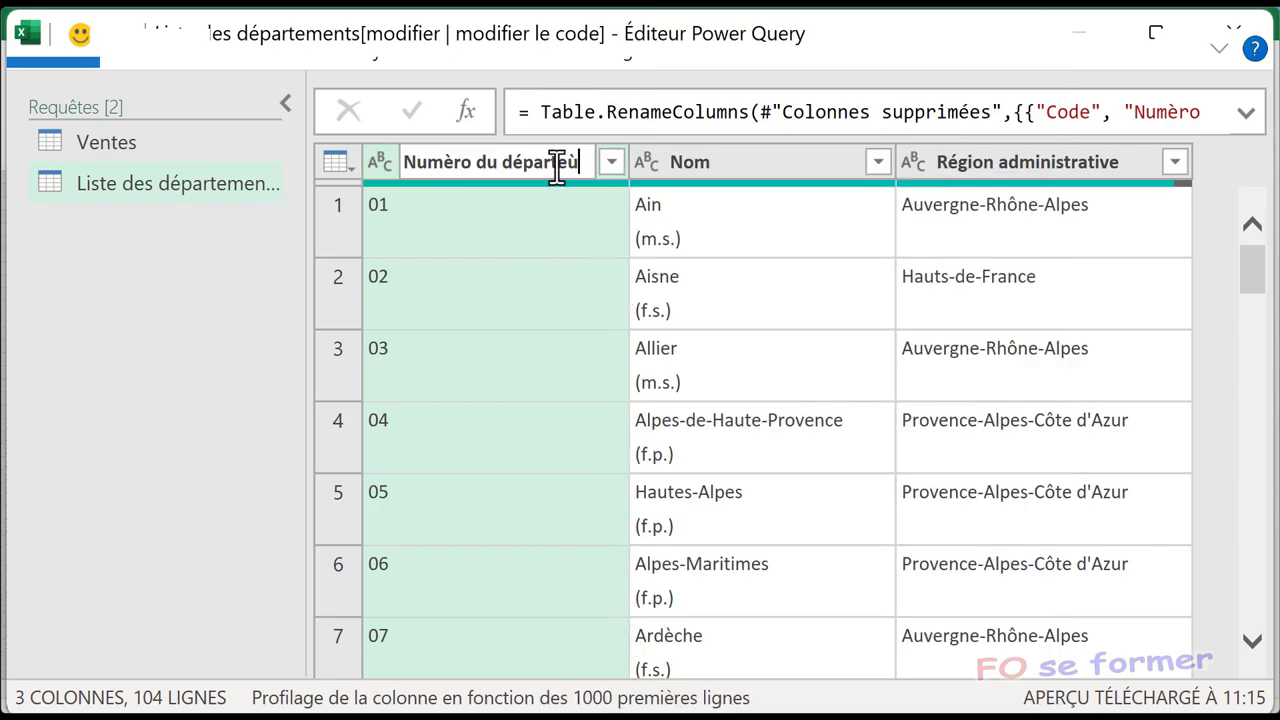
pyautogui.write('ment')
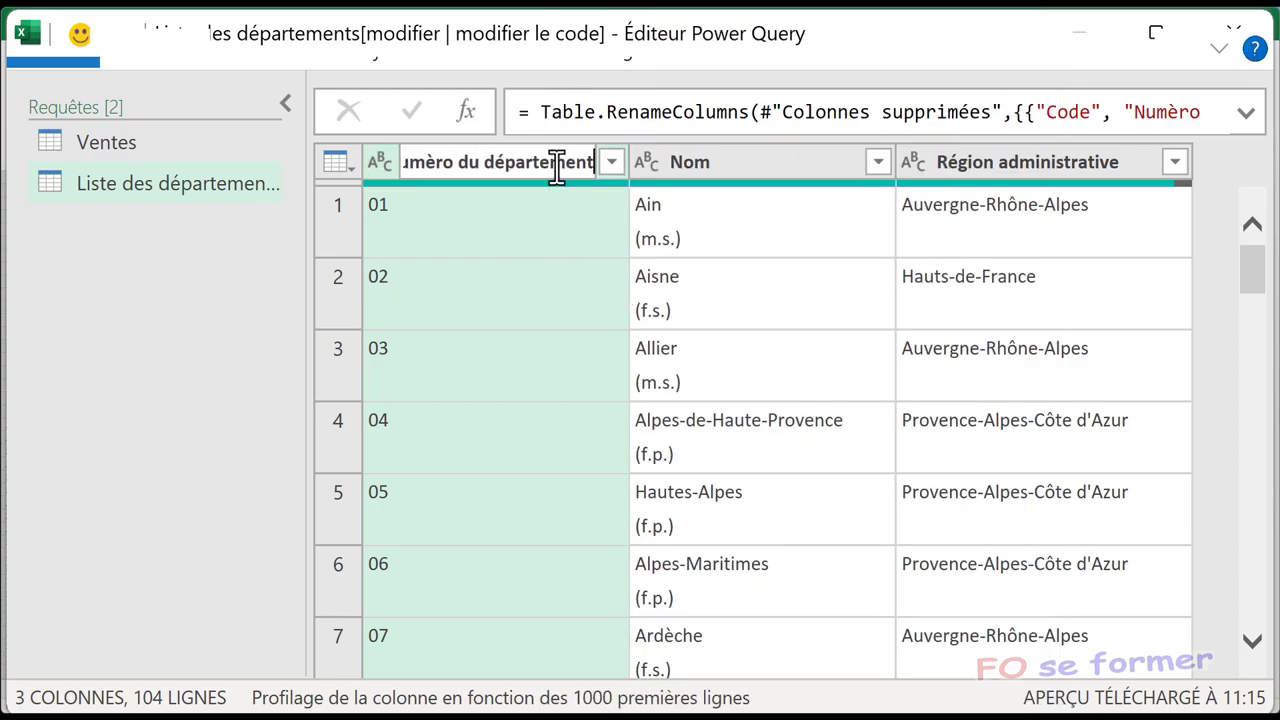
pyautogui.press('Return')
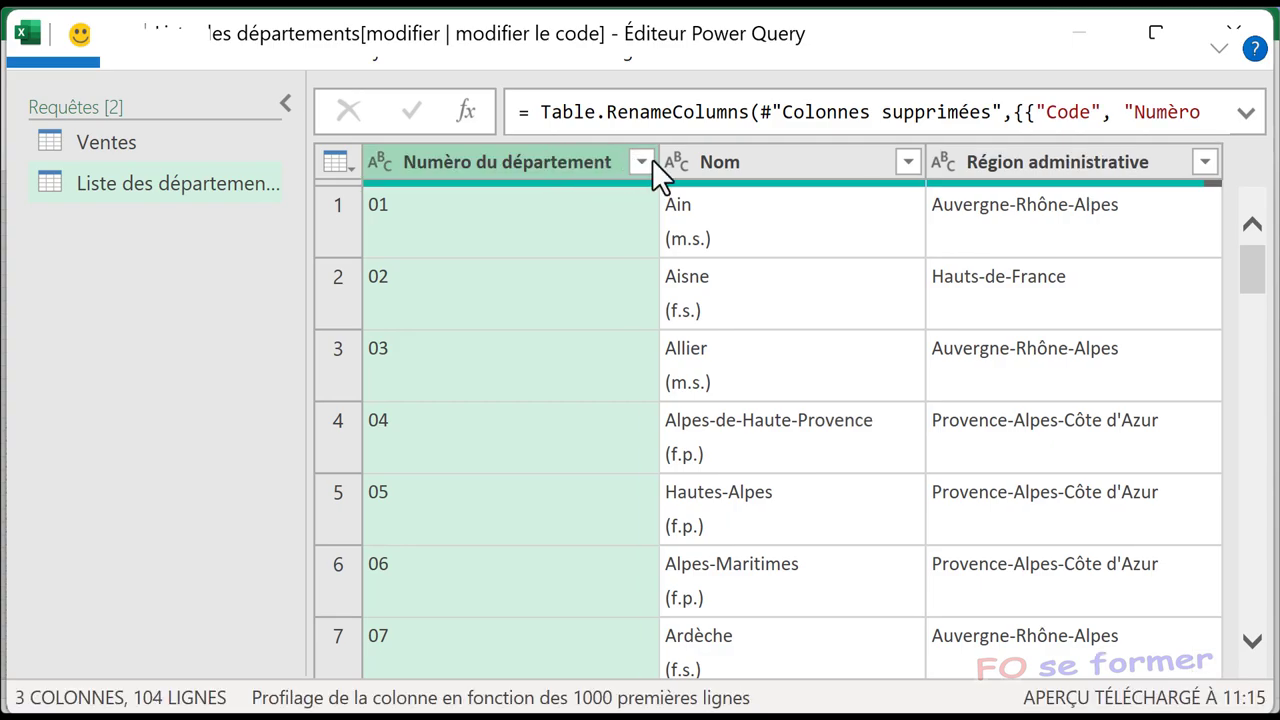
pyautogui.click(775, 162)
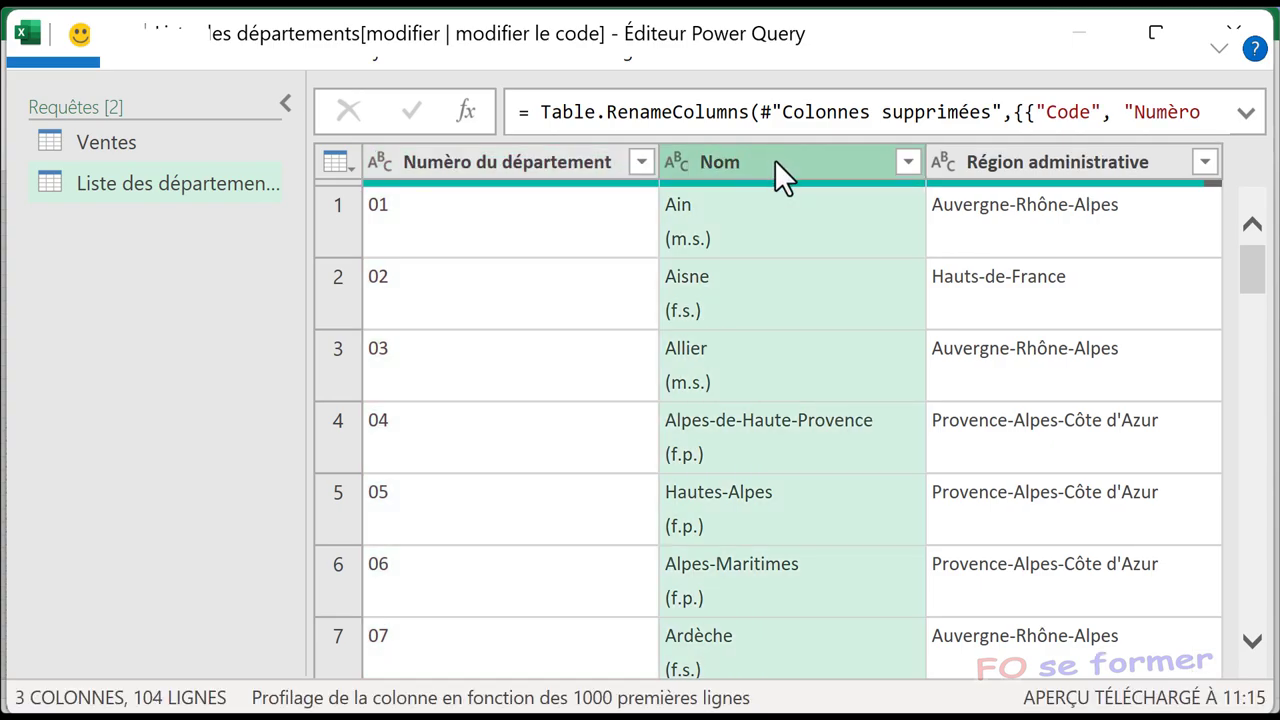
# - Rename the Nom column to 'Nom du département' using Renommer on the Transformer tab
pyautogui.rightClick(774, 159)
pyautogui.click(764, 160)
pyautogui.click(214, 60)
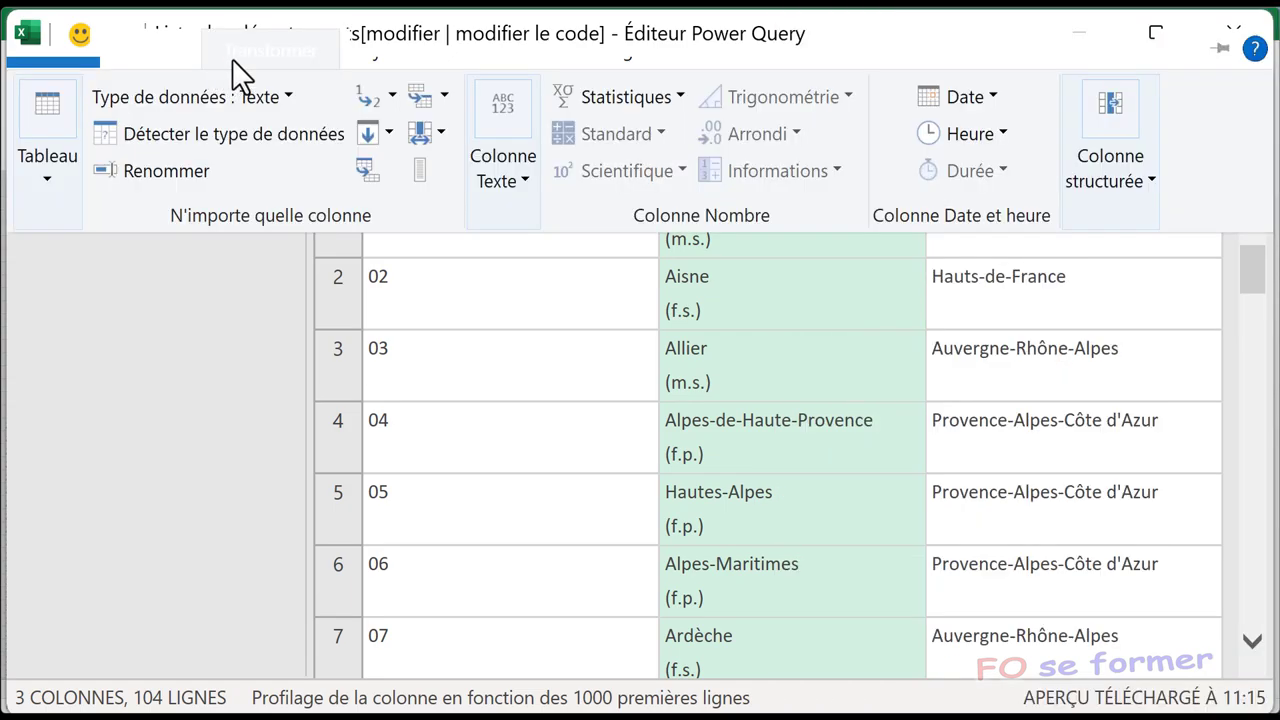
pyautogui.click(186, 169)
pyautogui.press('End')
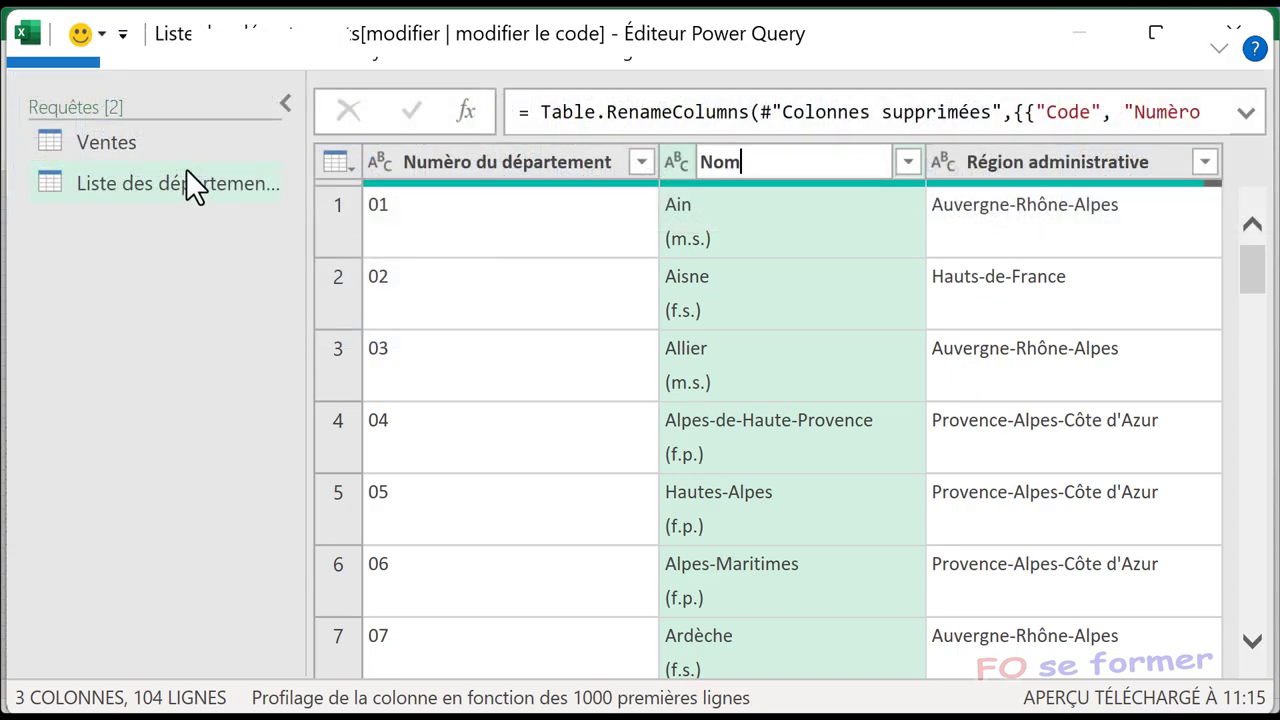
pyautogui.write('du ')
pyautogui.write('dépa')
pyautogui.write('rtement')
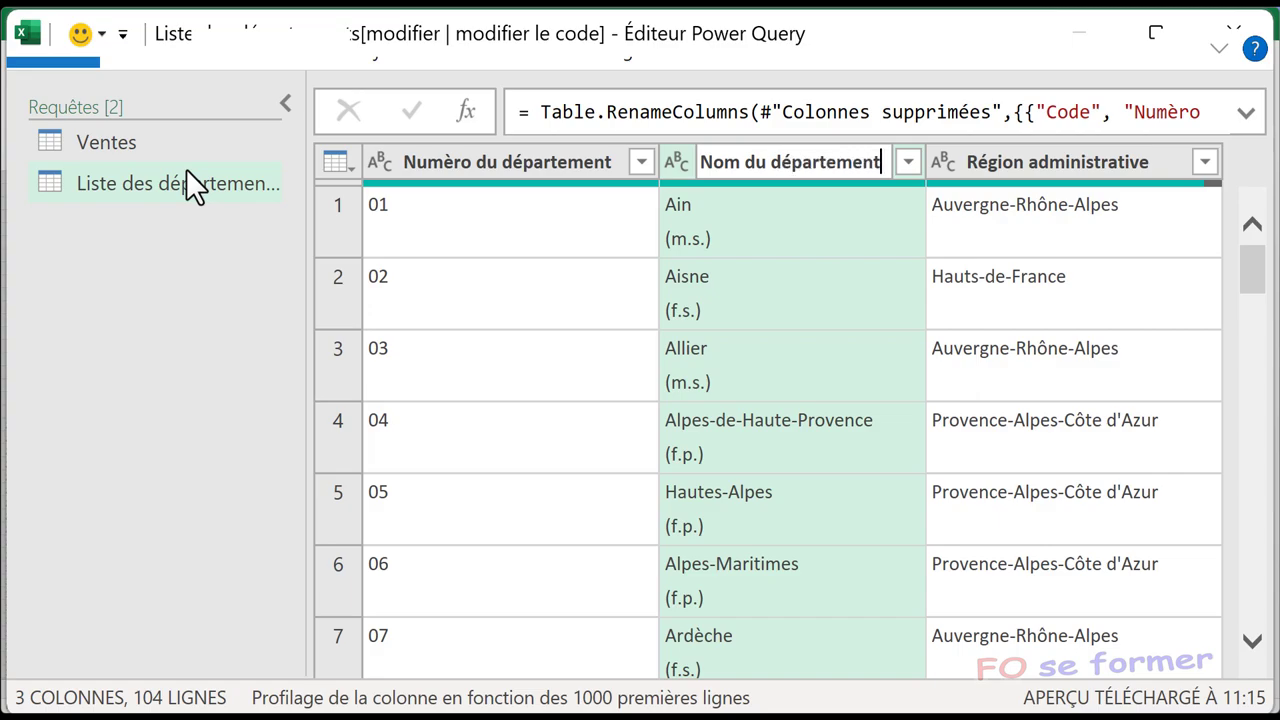
# - Rename the Région administrative column to 'Nom de la Région'
pyautogui.rightClick(1117, 165)
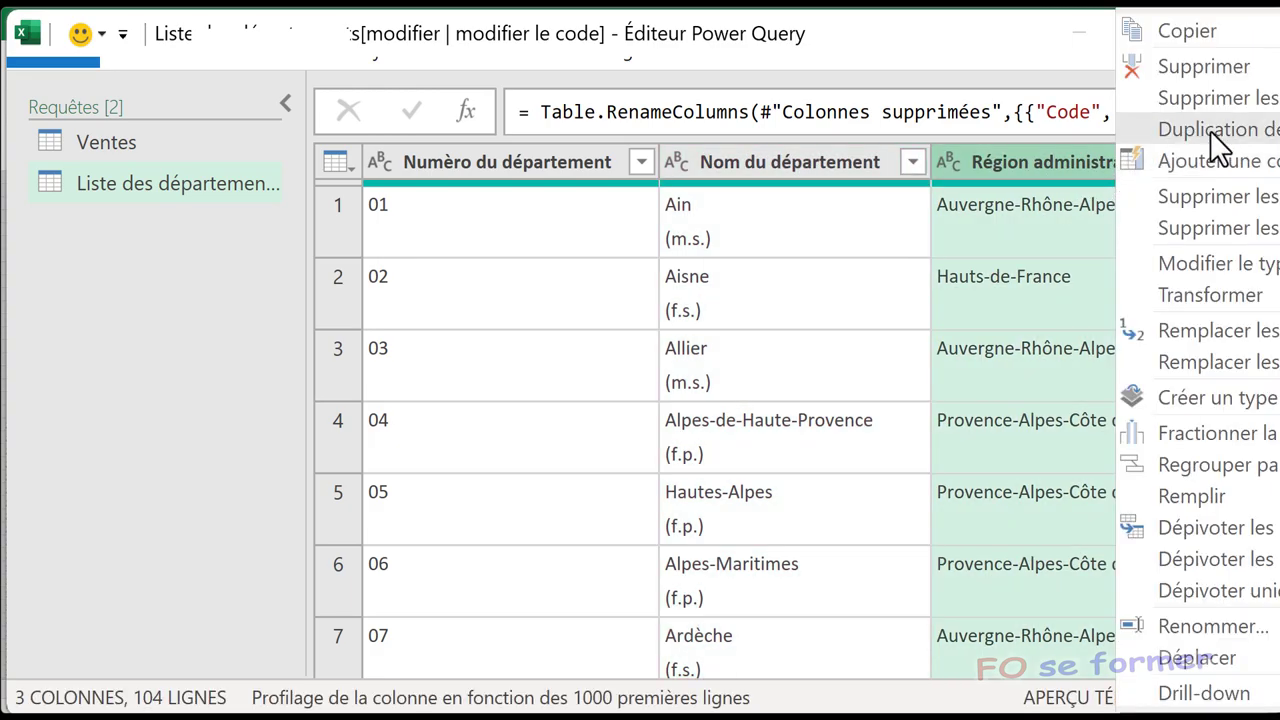
pyautogui.click(1201, 625)
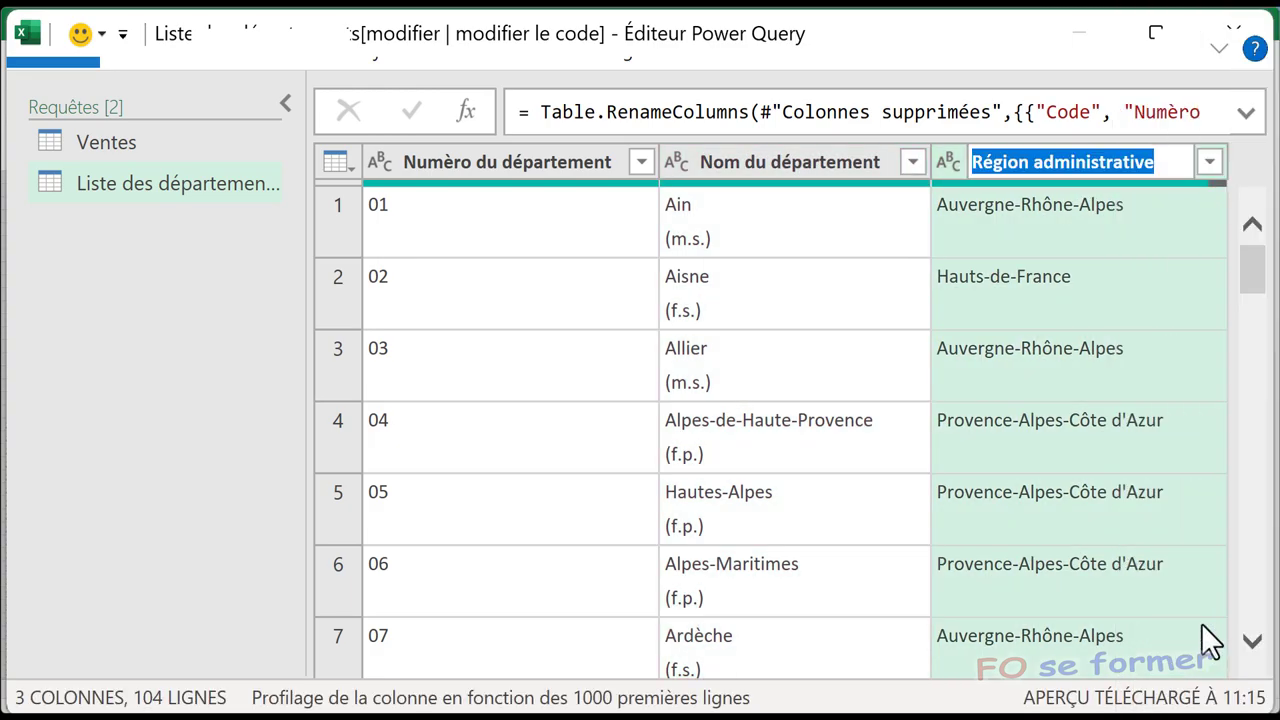
pyautogui.write('N')
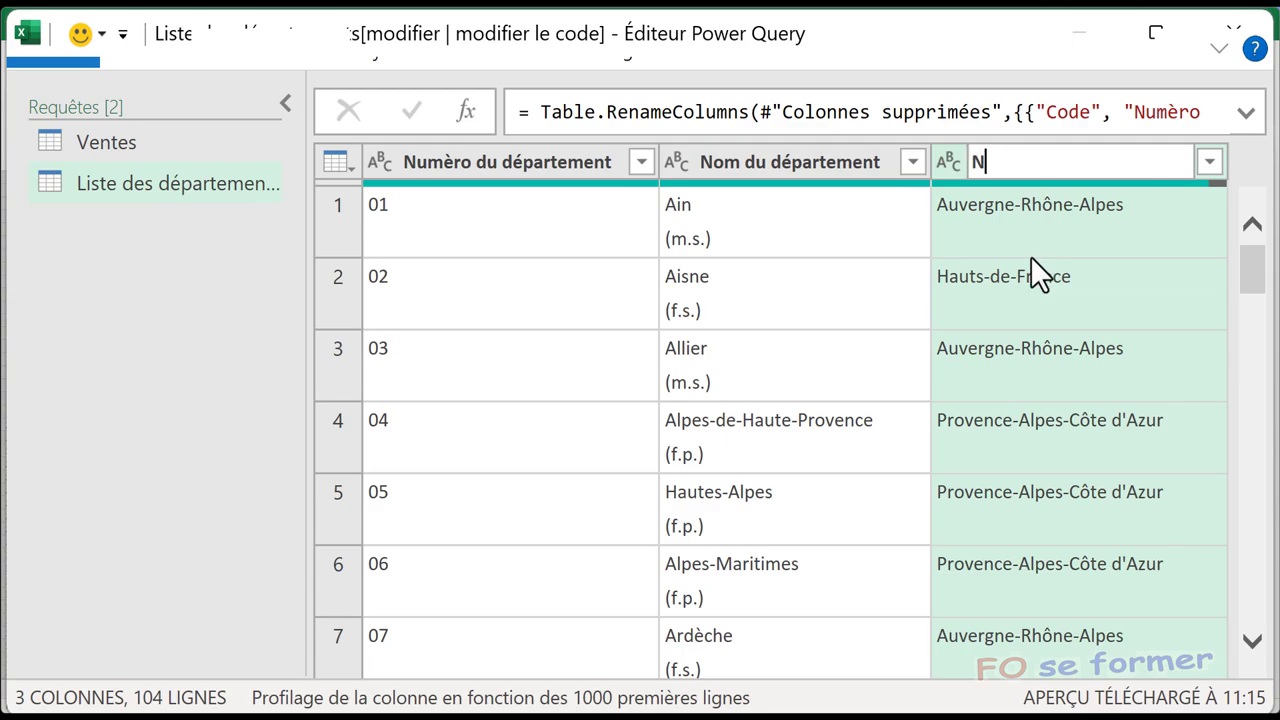
pyautogui.write('om de')
pyautogui.write(' la R')
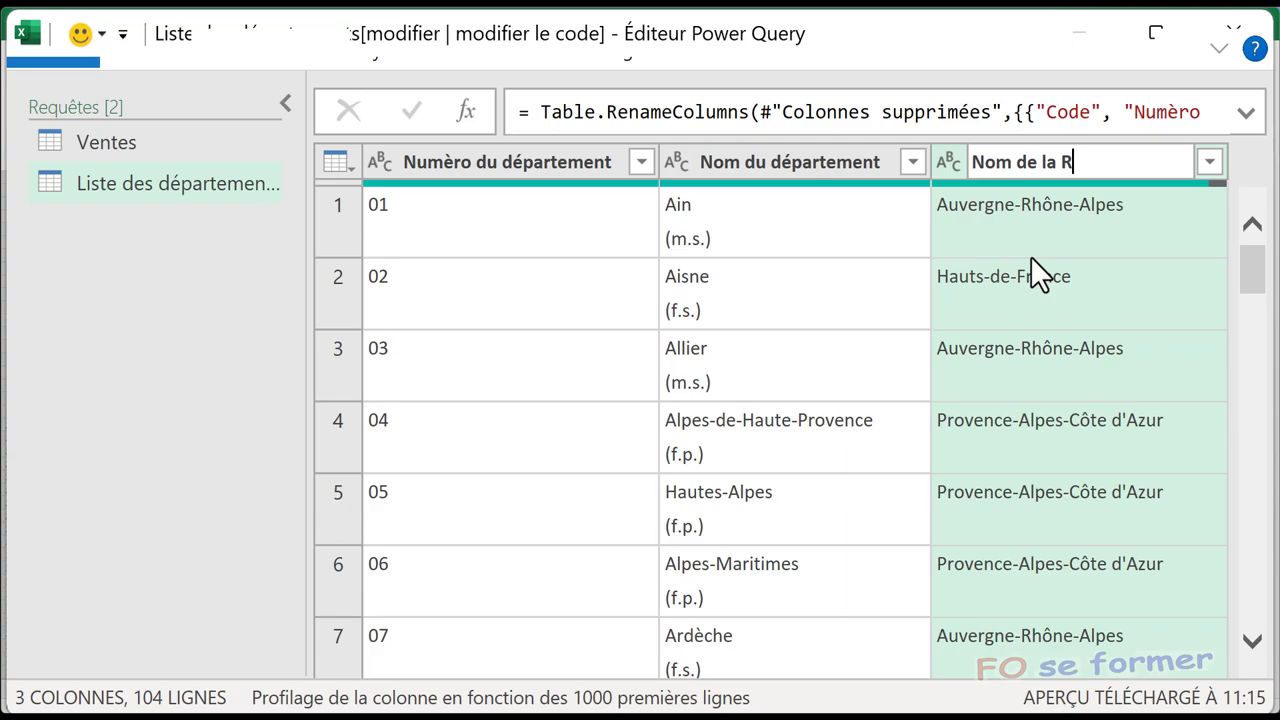
pyautogui.write('égion')
pyautogui.press('Return')
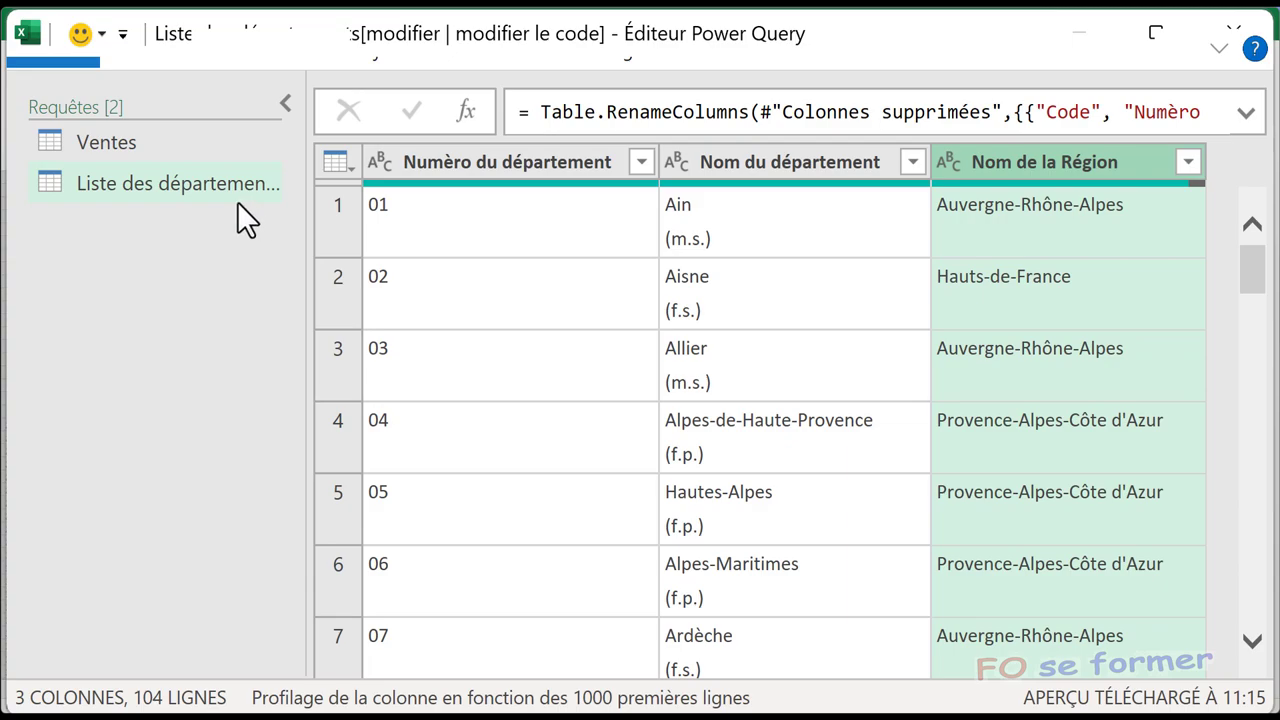
pyautogui.click(140, 58)
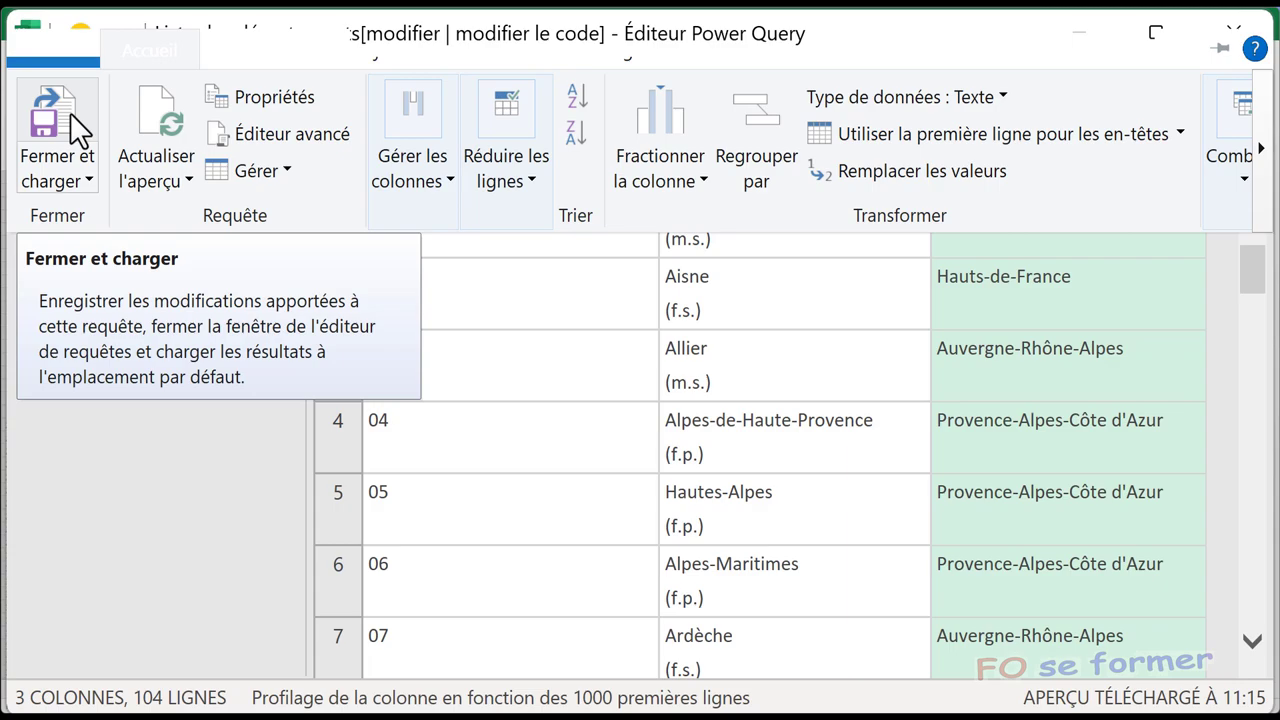
# - Close and load the query into Excel, then select a cell in the three-column table
pyautogui.click(70, 113)
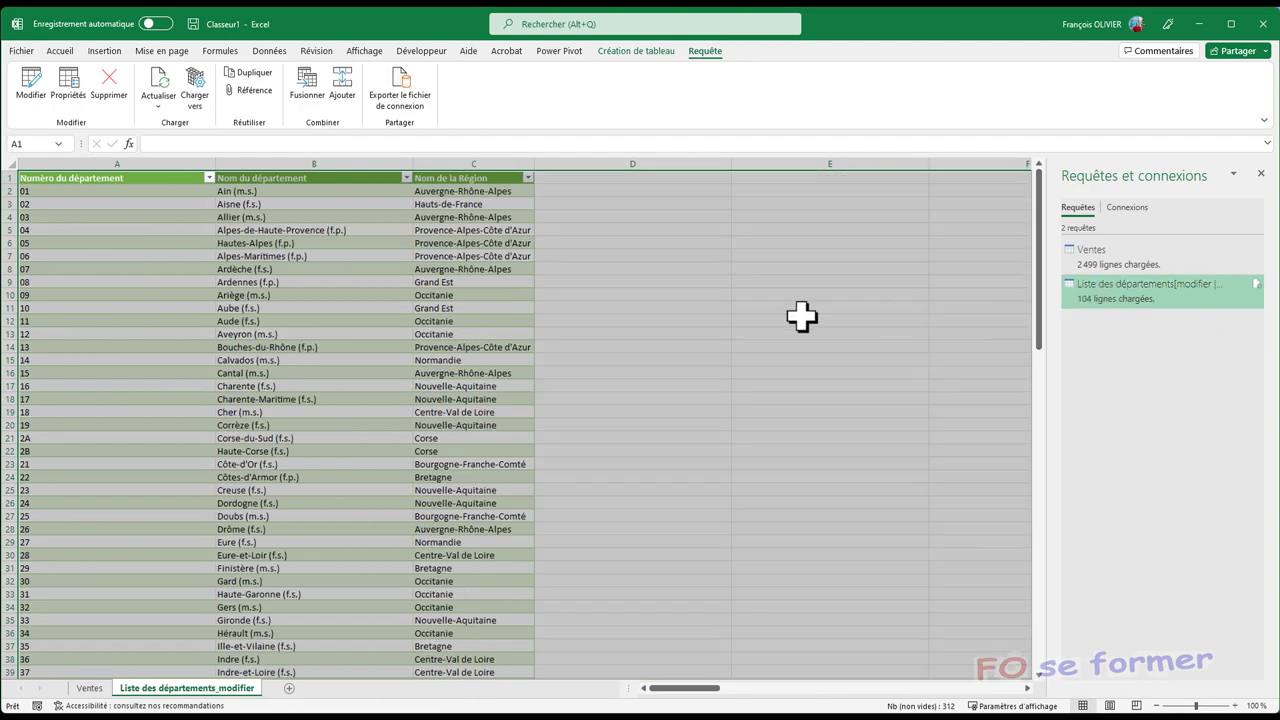
pyautogui.click(366, 307)
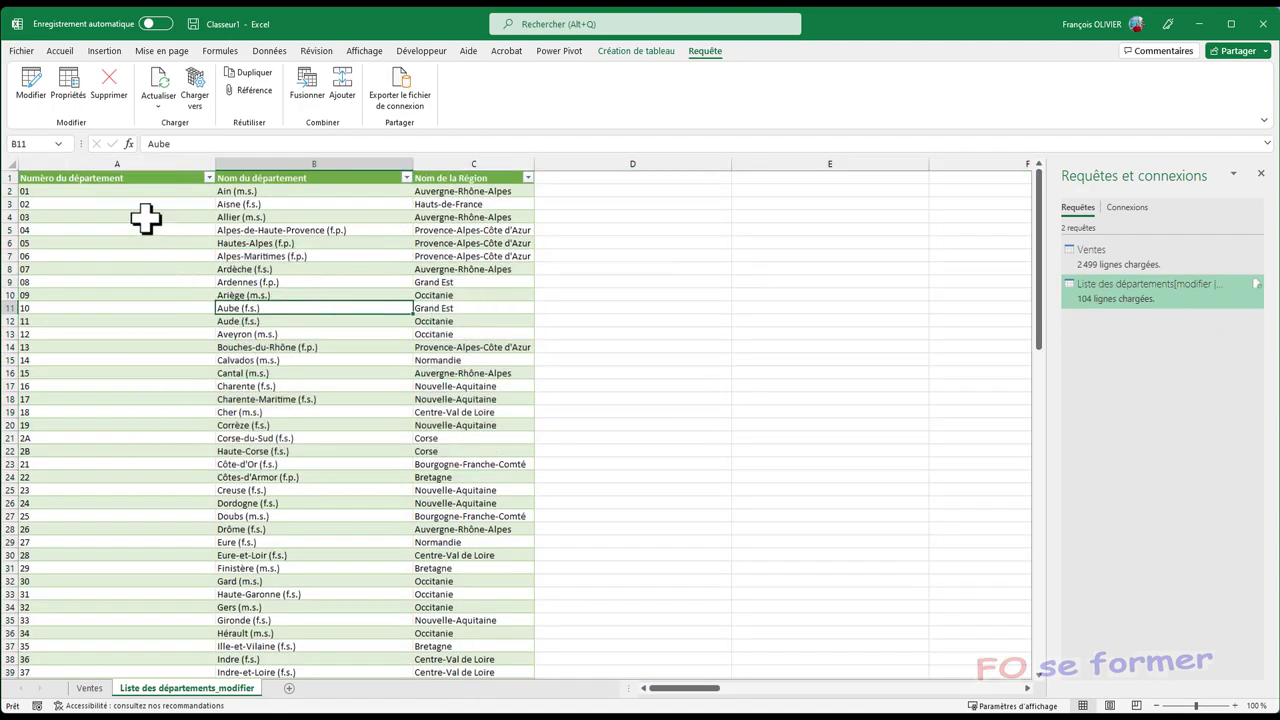